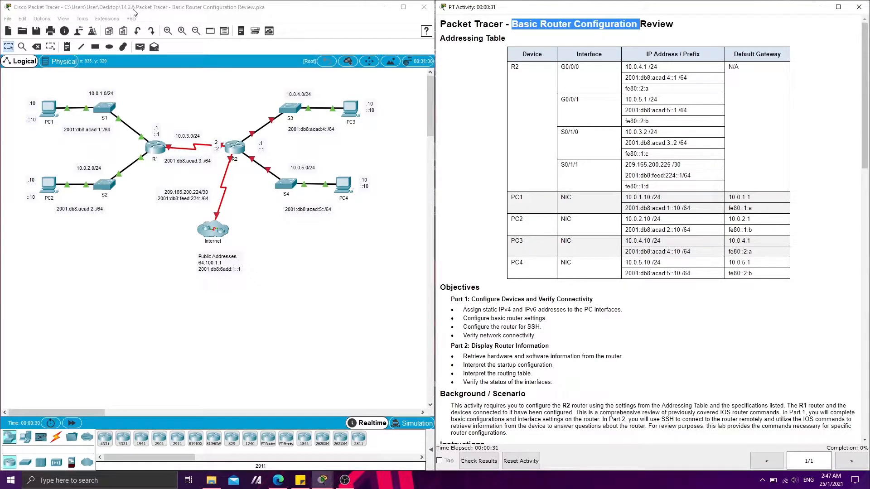
Read through the activity's addressing table, scenario and Part 1 instructions for configuring the PCs and router R2
{"action": "left_click", "coordinate": [511, 216]}
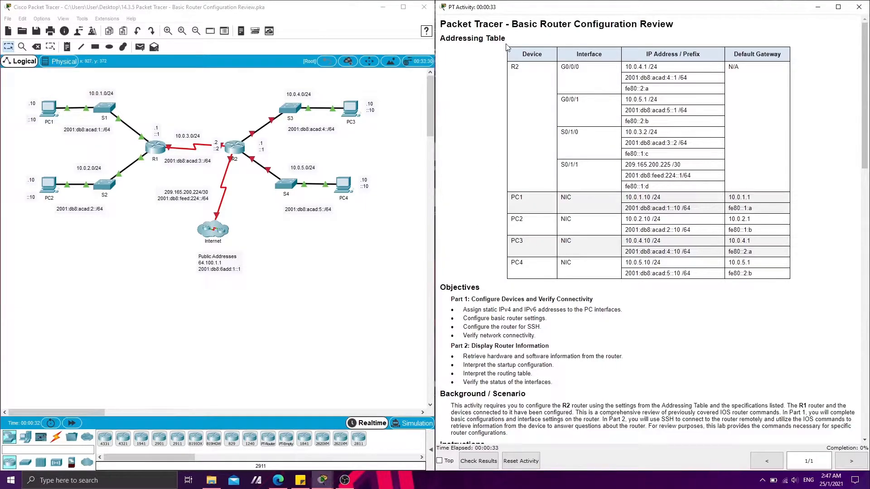
{"action": "left_click_drag", "start_coordinate": [506, 39], "coordinate": [442, 40]}
{"action": "left_click", "coordinate": [464, 127]}
{"action": "scroll", "coordinate": [459, 181], "scroll_direction": "down", "scroll_amount": 3}
{"action": "scroll", "coordinate": [464, 202], "scroll_direction": "down", "scroll_amount": 3}
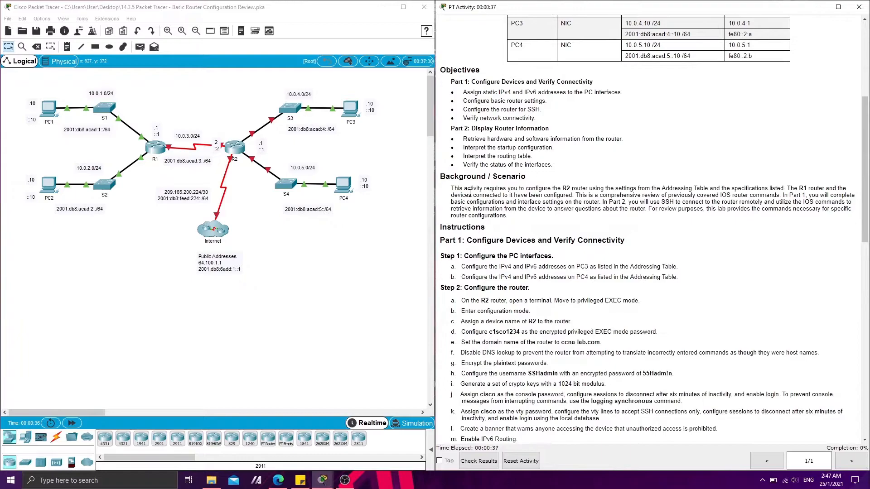
{"action": "left_click_drag", "start_coordinate": [452, 187], "coordinate": [444, 229]}
{"action": "left_click", "coordinate": [453, 213]}
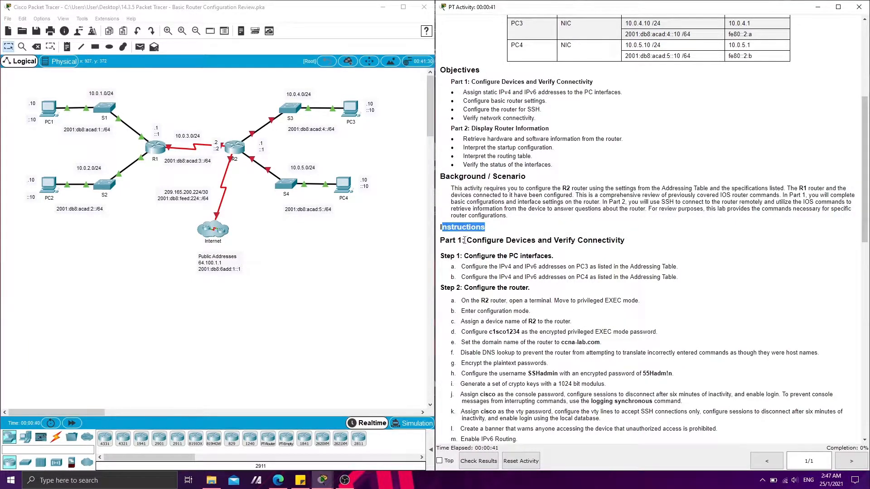
{"action": "scroll", "coordinate": [486, 252], "scroll_direction": "down", "scroll_amount": 3}
{"action": "left_click", "coordinate": [489, 169]}
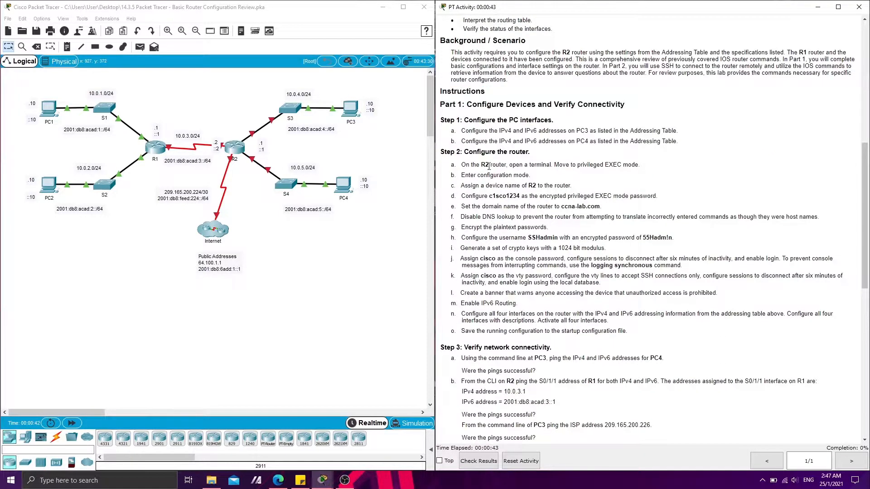
{"action": "left_click_drag", "start_coordinate": [466, 122], "coordinate": [503, 138]}
{"action": "scroll", "coordinate": [558, 162], "scroll_direction": "up", "scroll_amount": 7}
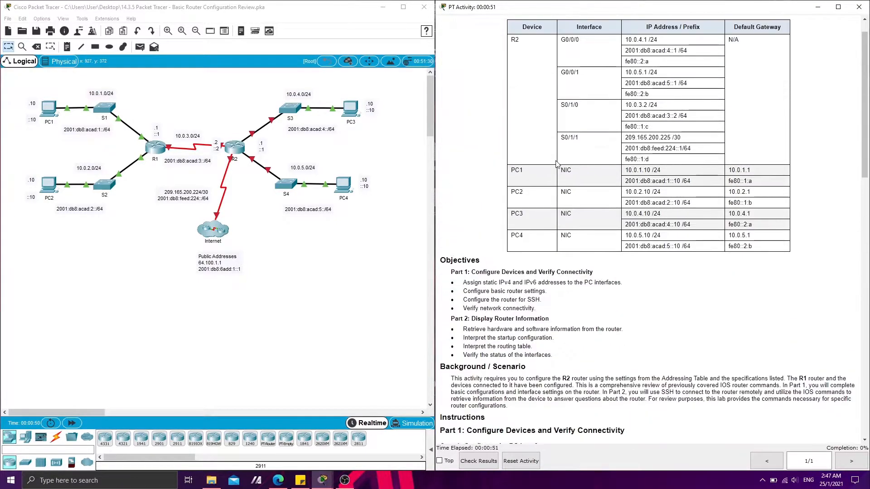
{"action": "scroll", "coordinate": [558, 163], "scroll_direction": "up", "scroll_amount": 1}
Give PC3 the static IPv4 address 10.0.4.10 with mask 255.255.255.0 and default gateway 10.0.4.1
{"action": "left_click", "coordinate": [356, 123]}
{"action": "left_click", "coordinate": [352, 111]}
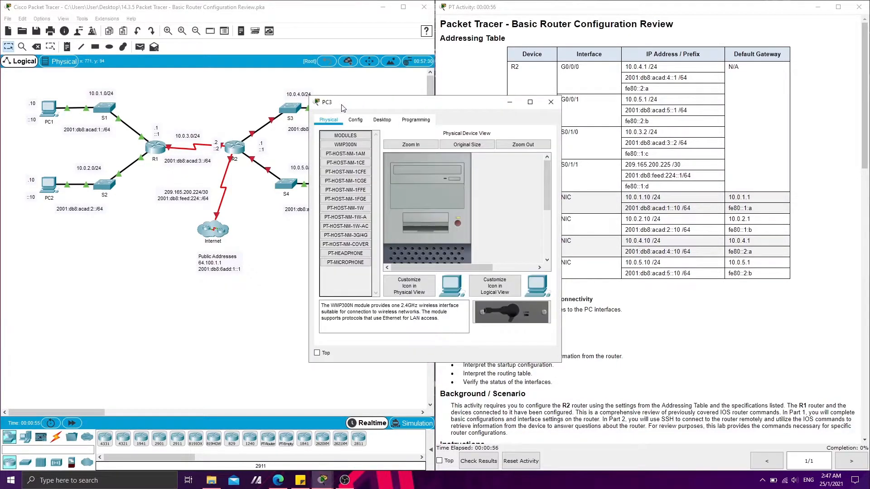
{"action": "left_click", "coordinate": [655, 207]}
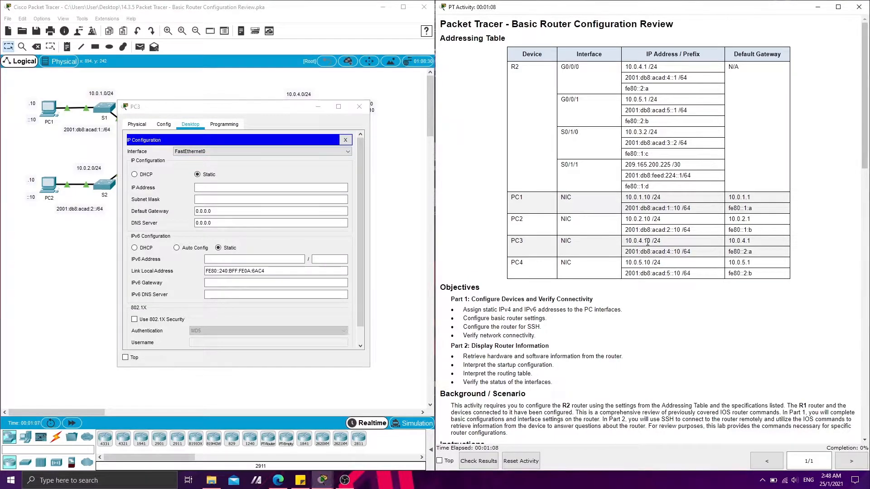
{"action": "left_click_drag", "start_coordinate": [625, 241], "coordinate": [650, 240]}
{"action": "key", "text": "ctrl+c"}
{"action": "left_click", "coordinate": [270, 188]}
{"action": "key", "text": "ctrl+v"}
{"action": "left_click", "coordinate": [221, 199]}
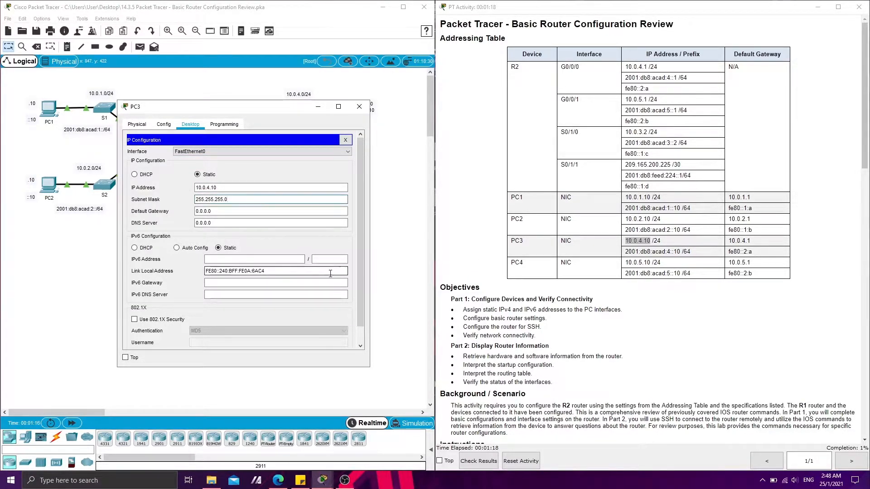
{"action": "left_click_drag", "start_coordinate": [750, 241], "coordinate": [728, 241]}
{"action": "key", "text": "ctrl+c"}
{"action": "left_click", "coordinate": [270, 211]}
{"action": "key", "text": "ctrl+v"}
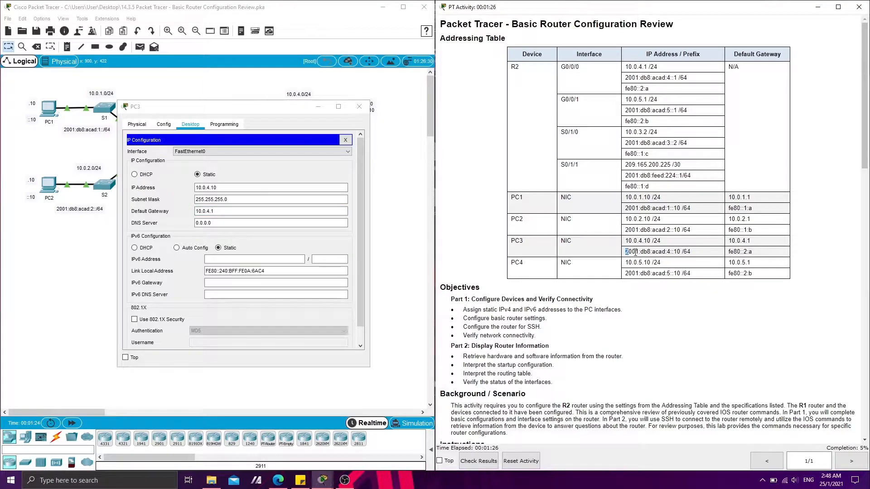
Set PC3's IPv6 address to 2001:db8:acad:4::10/64 and its IPv6 gateway to fe80::2:a, and close the PC3 window
{"action": "left_click_drag", "start_coordinate": [625, 252], "coordinate": [679, 252]}
{"action": "key", "text": "ctrl+c"}
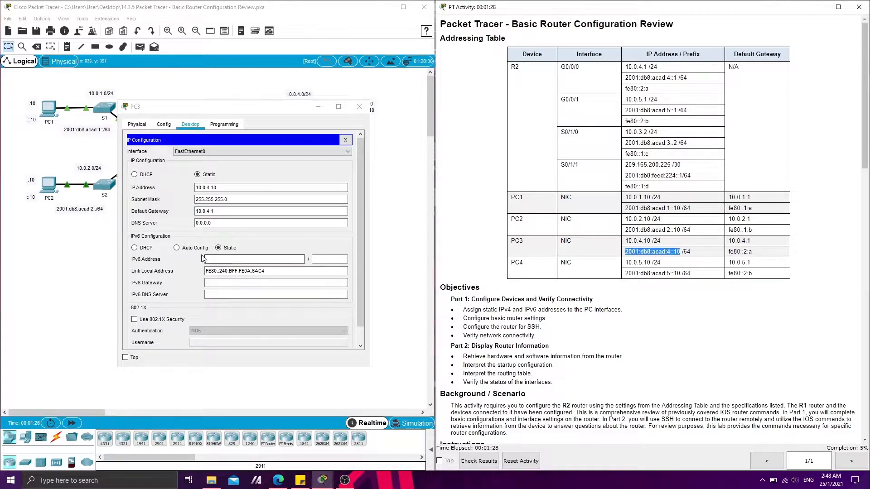
{"action": "left_click", "coordinate": [254, 259]}
{"action": "key", "text": "ctrl+v"}
{"action": "type", "text": "64"}
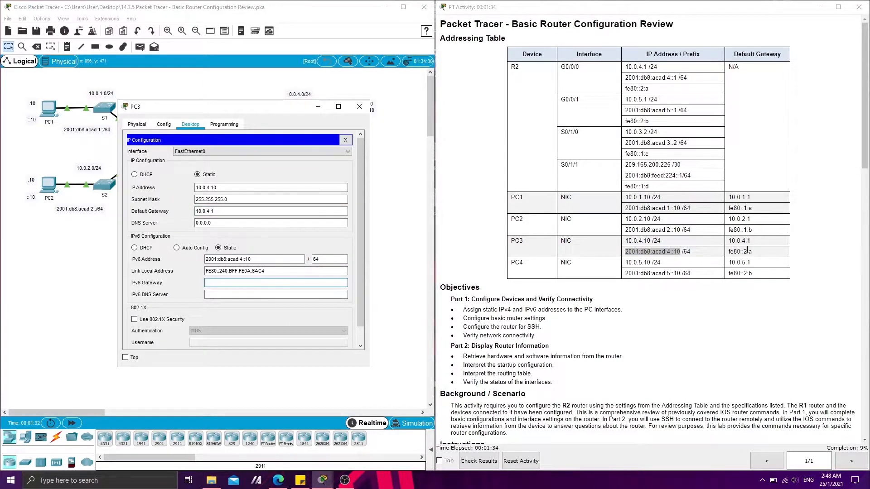
{"action": "left_click_drag", "start_coordinate": [752, 251], "coordinate": [728, 251]}
{"action": "key", "text": "ctrl+c"}
{"action": "left_click", "coordinate": [237, 283]}
{"action": "key", "text": "ctrl+v"}
{"action": "left_click", "coordinate": [359, 106]}
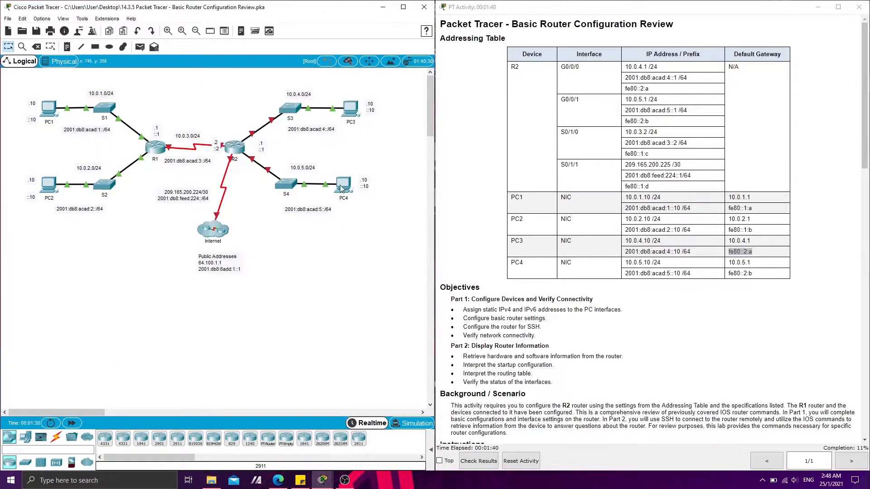
Open PC4's IP configuration and set its static IPv4 address to 10.0.5.10 with subnet mask 255.255.255.0
{"action": "left_click", "coordinate": [347, 184]}
{"action": "left_click", "coordinate": [408, 97]}
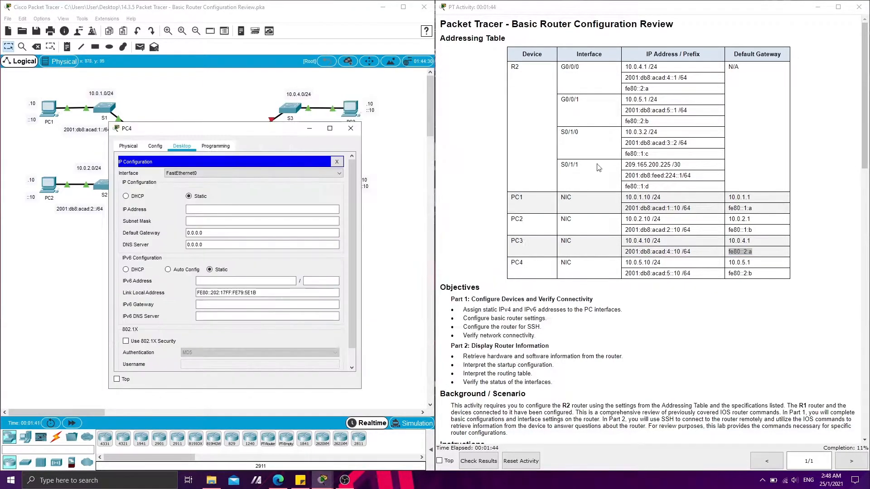
{"action": "left_click_drag", "start_coordinate": [649, 262], "coordinate": [624, 263]}
{"action": "key", "text": "ctrl+c"}
{"action": "left_click", "coordinate": [262, 209]}
{"action": "key", "text": "ctrl+v"}
{"action": "left_click", "coordinate": [248, 221]}
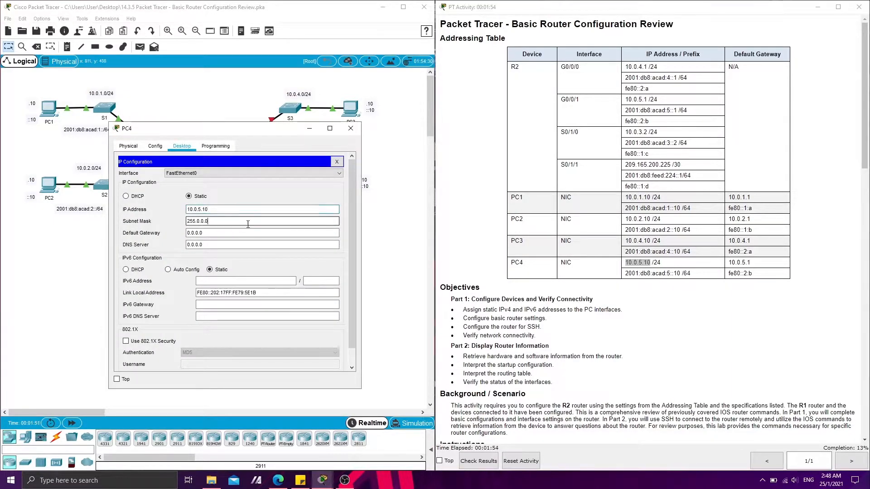
{"action": "key", "text": "BackSpace"}
{"action": "key", "text": "BackSpace"}
{"action": "key", "text": "BackSpace"}
{"action": "key", "text": "BackSpace"}
{"action": "key", "text": "BackSpace"}
{"action": "type", "text": "255.255.0"}
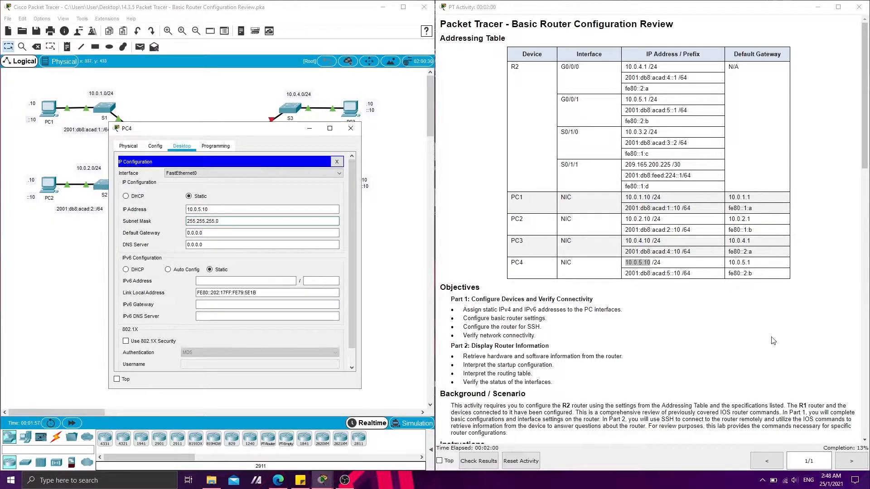
Set PC4's IPv4 default gateway to 10.0.5.1
{"action": "left_click_drag", "start_coordinate": [752, 262], "coordinate": [732, 263]}
{"action": "key", "text": "ctrl+c"}
{"action": "triple_click", "coordinate": [262, 232]}
{"action": "key", "text": "ctrl+v"}
Set PC4's IPv6 address to 2001:db8:acad:5::10/64 and its IPv6 gateway to fe80::2:b
{"action": "left_click_drag", "start_coordinate": [680, 273], "coordinate": [625, 273]}
{"action": "key", "text": "ctrl+c"}
{"action": "left_click", "coordinate": [229, 280]}
{"action": "key", "text": "ctrl+v"}
{"action": "key", "text": "Tab"}
{"action": "type", "text": "64"}
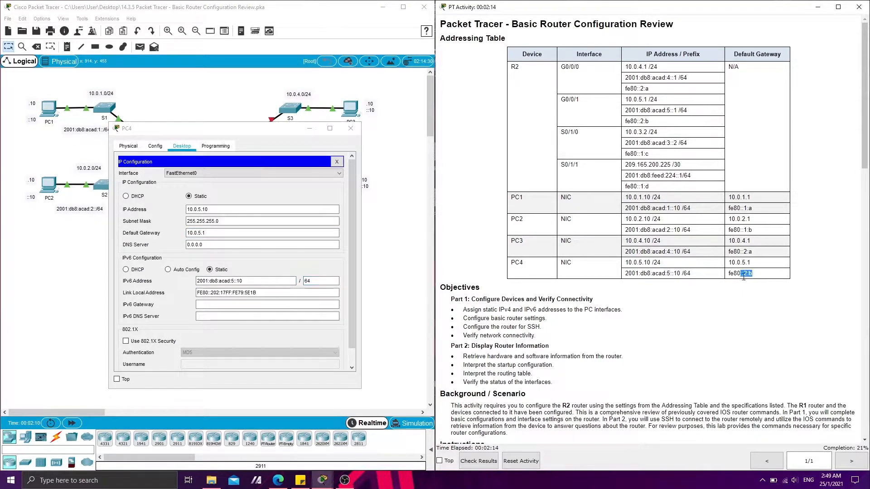
{"action": "left_click_drag", "start_coordinate": [752, 273], "coordinate": [728, 273]}
{"action": "key", "text": "ctrl+c"}
{"action": "left_click", "coordinate": [267, 304]}
{"action": "key", "text": "ctrl+v"}
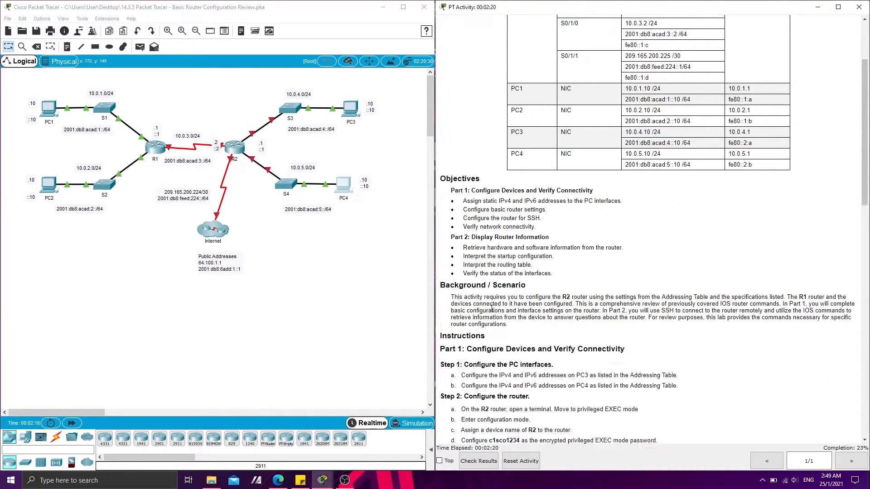
Open the command line of router R2 and enter privileged EXEC mode with the enable command
{"action": "scroll", "coordinate": [458, 245], "scroll_direction": "down", "scroll_amount": 6}
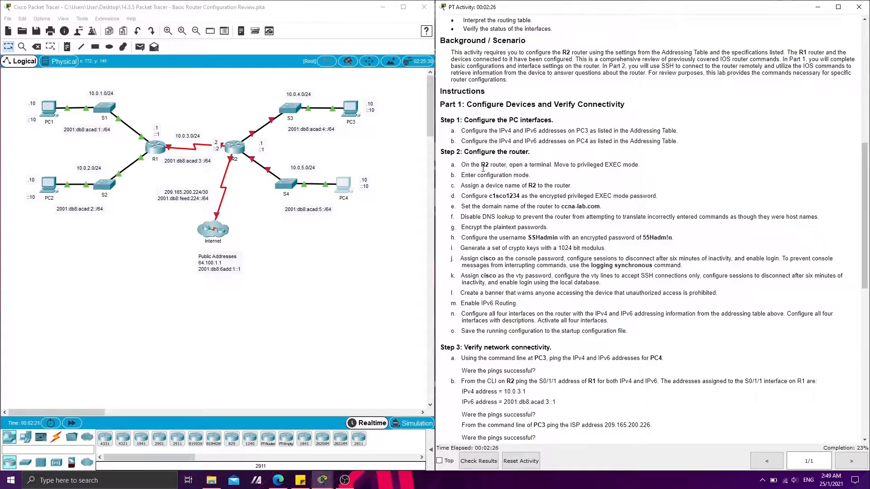
{"action": "left_click", "coordinate": [242, 152]}
{"action": "left_click", "coordinate": [242, 152]}
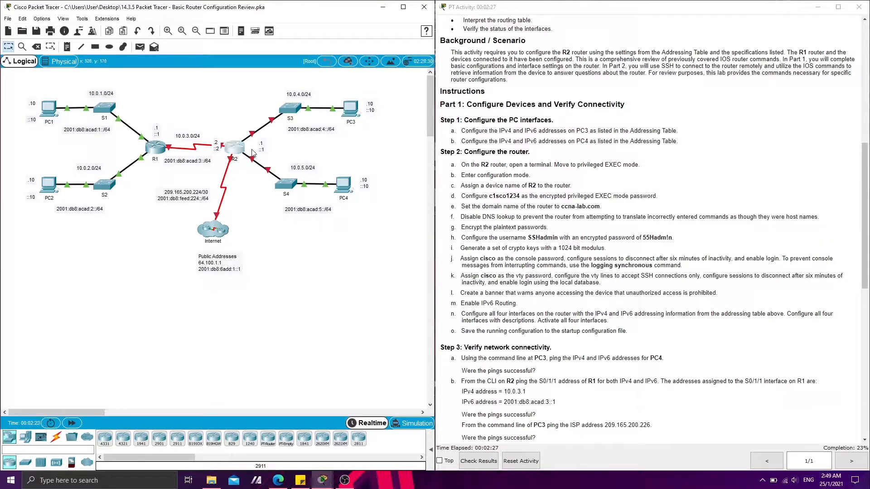
{"action": "left_click_drag", "start_coordinate": [322, 107], "coordinate": [98, 109]}
{"action": "left_click", "coordinate": [152, 127]}
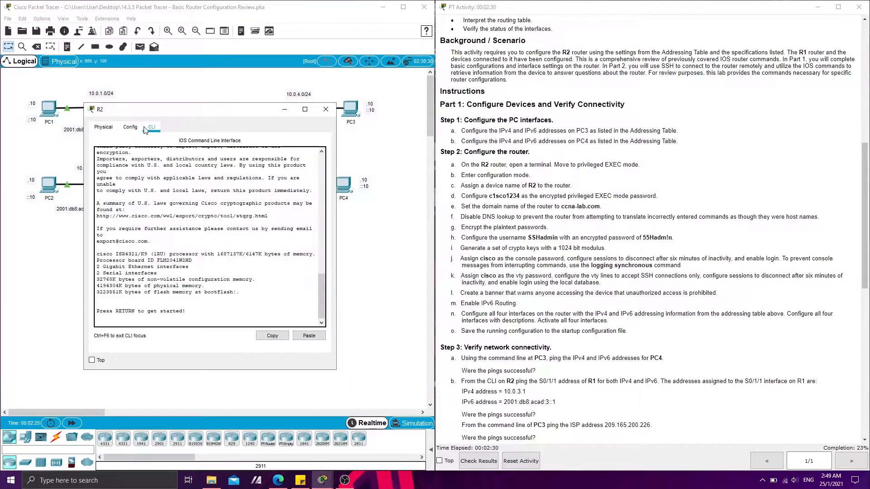
{"action": "key", "text": "Return"}
{"action": "type", "text": "enable"}
{"action": "key", "text": "Return"}
{"action": "key", "text": "Return"}
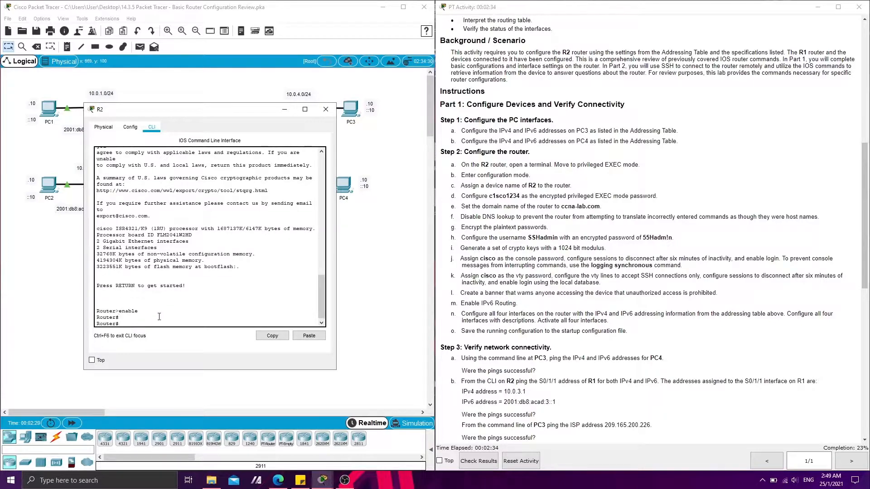
Enter global configuration mode on the router and set its hostname to R2
{"action": "type", "text": "config t"}
{"action": "key", "text": "Return"}
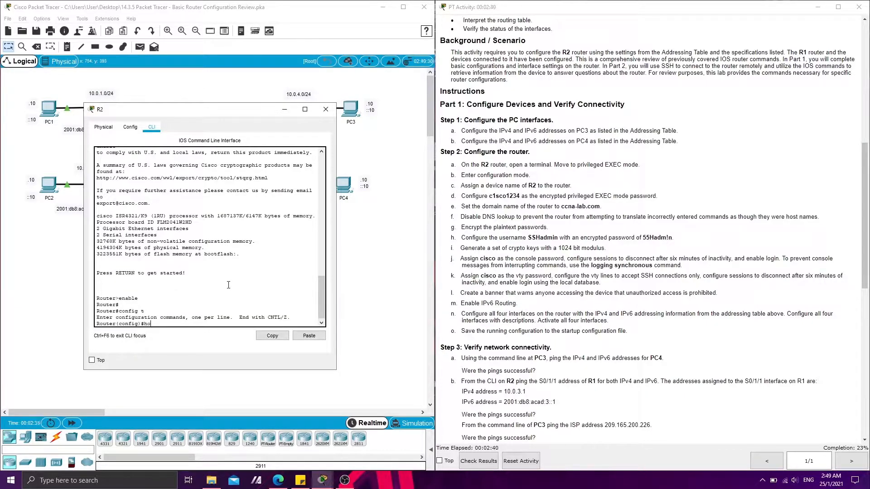
{"action": "type", "text": "hostname R2"}
{"action": "key", "text": "Return"}
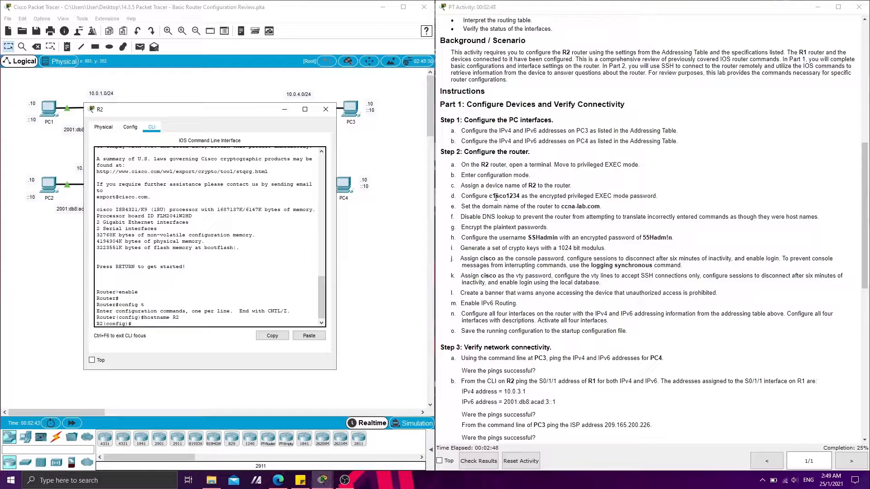
Configure R2's encrypted privileged EXEC password with enable secret, using the password given in instruction d
{"action": "left_click_drag", "start_coordinate": [490, 196], "coordinate": [518, 196]}
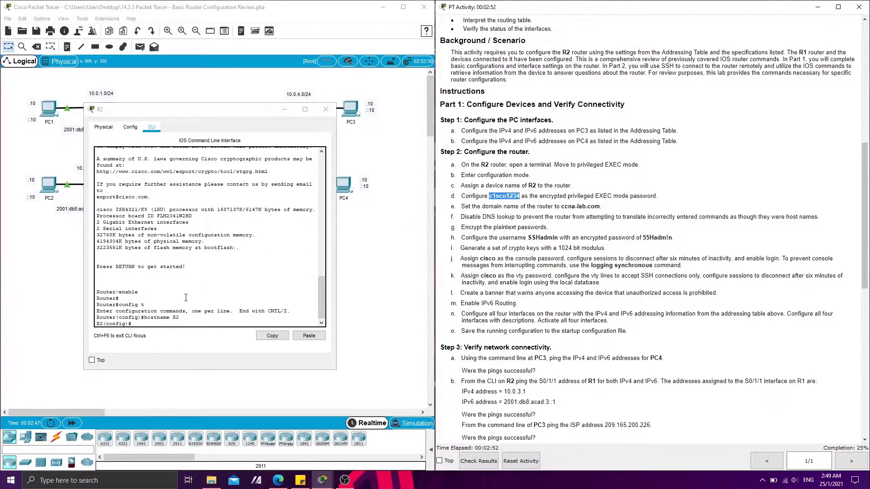
{"action": "left_click", "coordinate": [152, 324]}
{"action": "type", "text": "enable secret"}
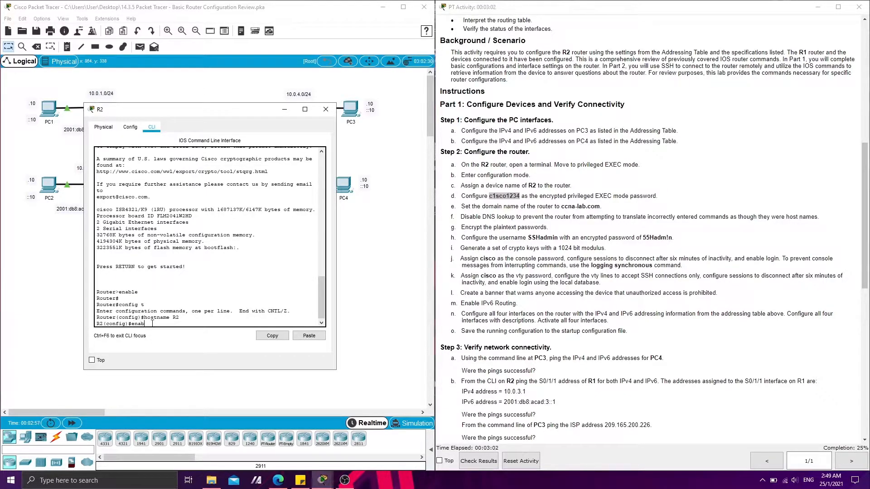
{"action": "left_click", "coordinate": [309, 335]}
{"action": "key", "text": "Return"}
Set R2's domain name to ccna-lab.com with the ip domain-name command
{"action": "left_click_drag", "start_coordinate": [461, 206], "coordinate": [600, 207]}
{"action": "left_click", "coordinate": [554, 205]}
{"action": "left_click", "coordinate": [175, 323]}
{"action": "type", "text": "ip domain-name"}
{"action": "left_click", "coordinate": [309, 335]}
{"action": "key", "text": "Return"}
Enter the ip domain-lookup command in R2's global configuration for the DNS lookup instruction
{"action": "left_click", "coordinate": [524, 223]}
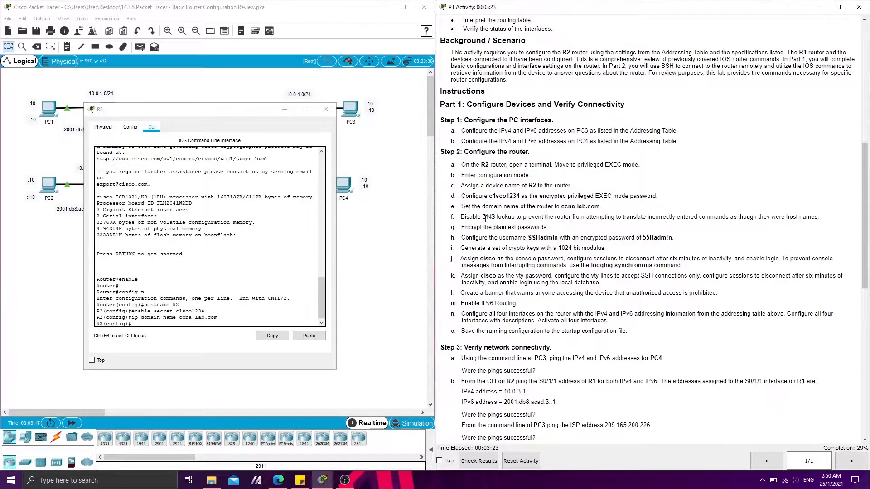
{"action": "left_click", "coordinate": [185, 322]}
{"action": "type", "text": "ip dom"}
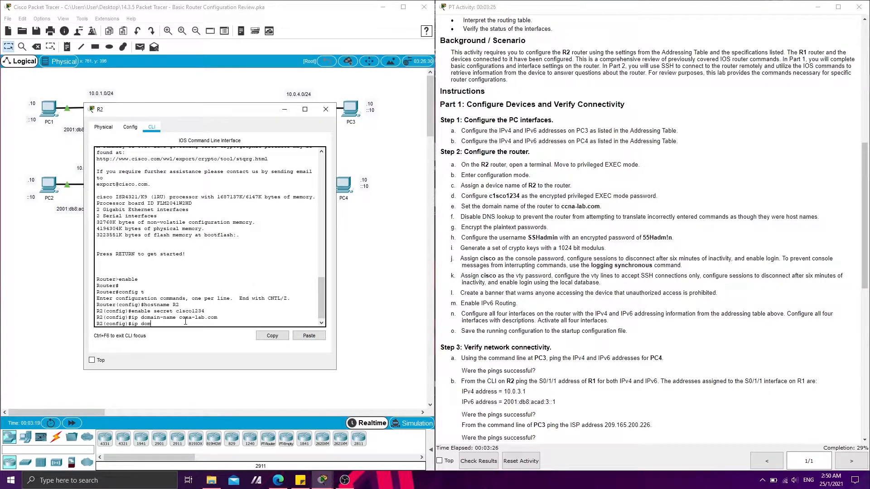
{"action": "type", "text": "ain-lookup"}
{"action": "key", "text": "Return"}
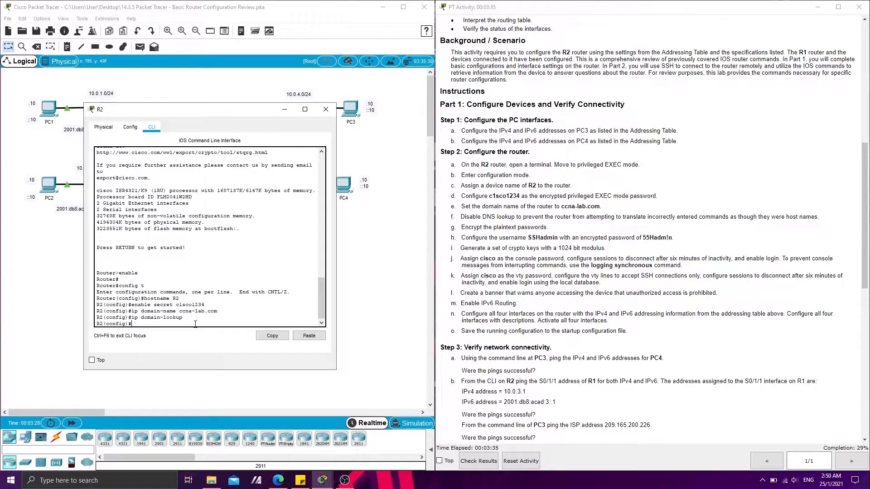
Encrypt R2's plaintext passwords with the service password-encryption command
{"action": "type", "text": "service password-encrypti"}
{"action": "type", "text": "on"}
{"action": "key", "text": "Return"}
Create the local user SSHadmin on R2 with the secret password given in instruction h
{"action": "left_click", "coordinate": [562, 232]}
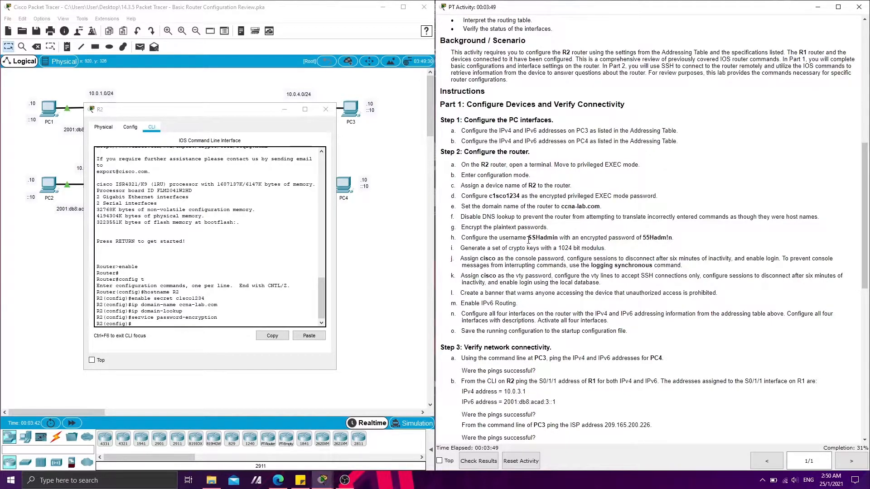
{"action": "left_click_drag", "start_coordinate": [642, 239], "coordinate": [672, 240]}
{"action": "left_click", "coordinate": [148, 323]}
{"action": "type", "text": "username SSHadmin secret"}
{"action": "key", "text": "ctrl+v"}
{"action": "key", "text": "Return"}
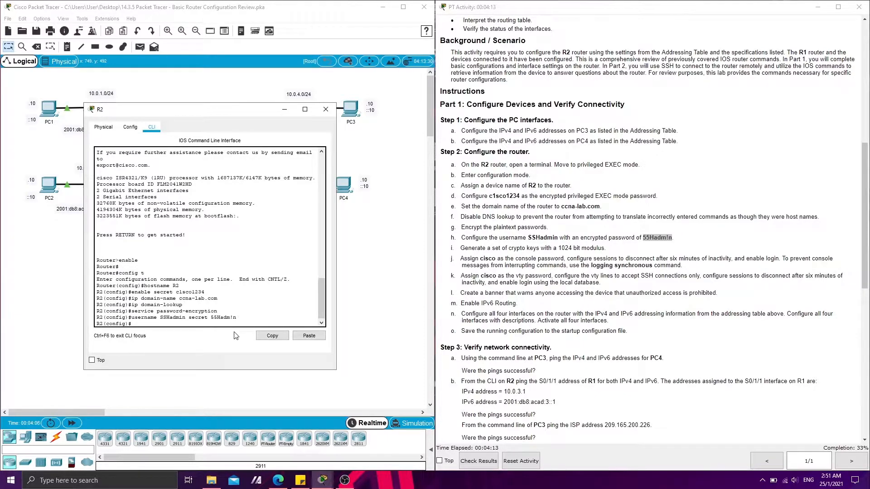
Generate RSA crypto keys on R2 with a 1024-bit modulus
{"action": "type", "text": "crypto key generate rsa"}
{"action": "key", "text": "Return"}
{"action": "type", "text": "1024"}
{"action": "key", "text": "Return"}
{"action": "key", "text": "Return"}
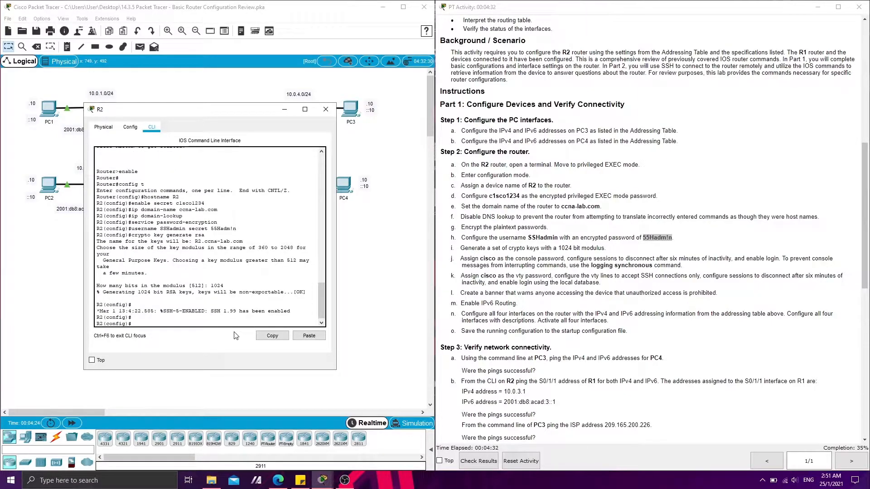
Enter configuration of line console 0 on R2, assign the console password and enable login
{"action": "left_click", "coordinate": [508, 259]}
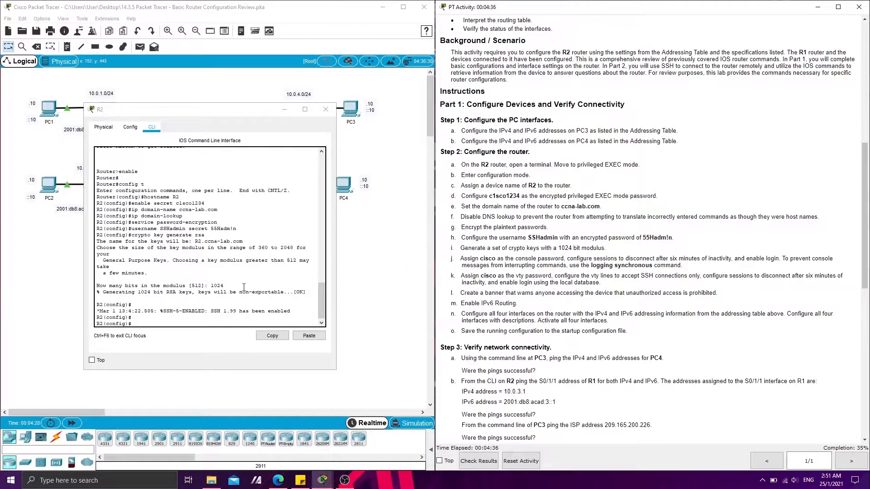
{"action": "left_click_drag", "start_coordinate": [623, 258], "coordinate": [728, 259]}
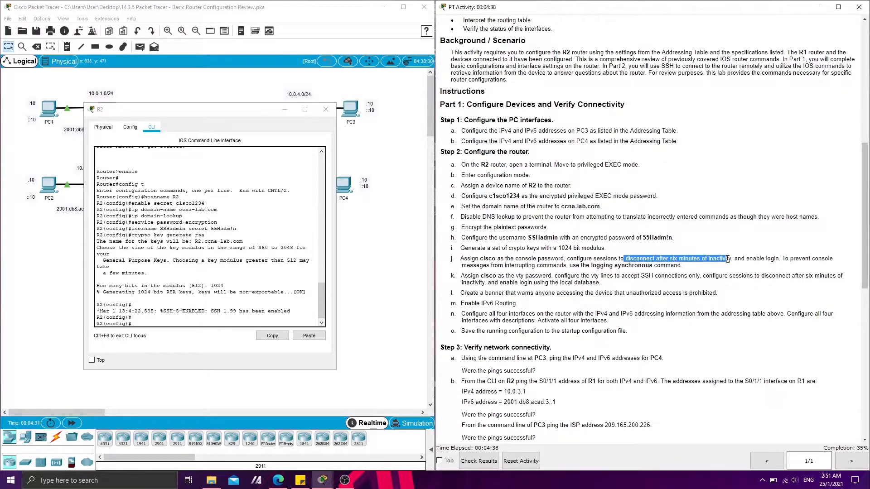
{"action": "left_click", "coordinate": [216, 331]}
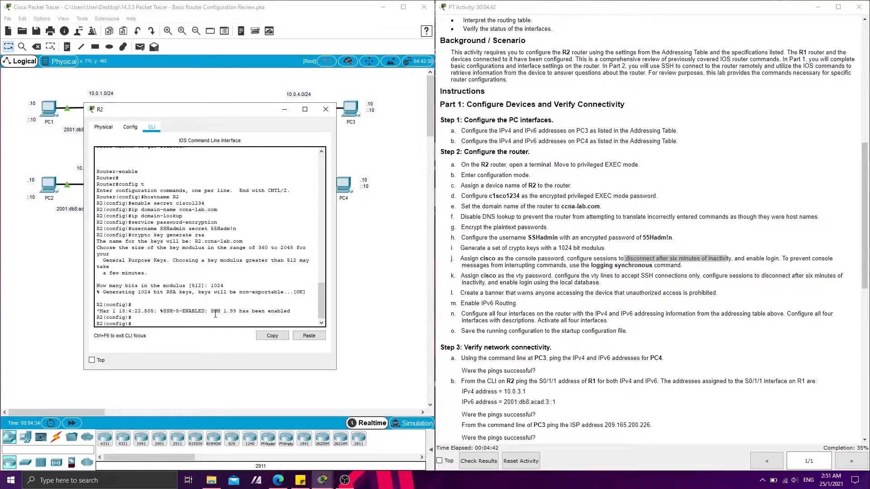
{"action": "type", "text": "line console 0"}
{"action": "key", "text": "Return"}
{"action": "type", "text": "pa"}
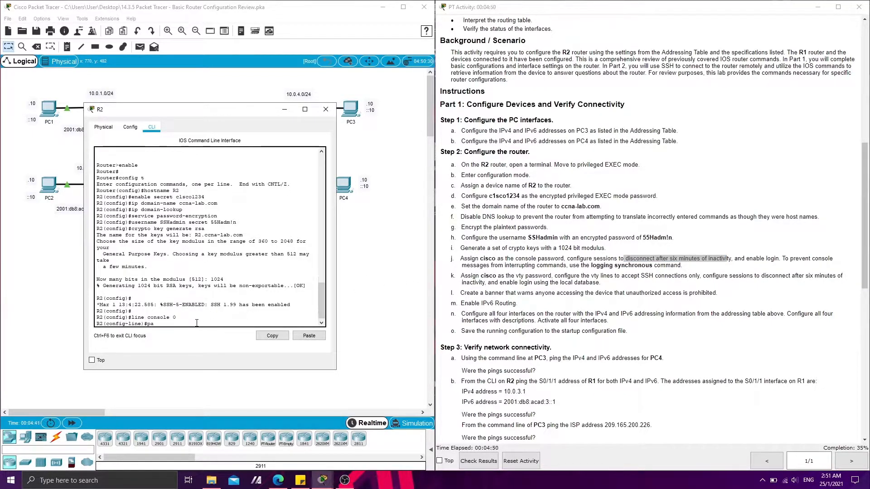
{"action": "type", "text": "ssword cisco"}
{"action": "key", "text": "Return"}
{"action": "type", "text": "login"}
{"action": "key", "text": "Return"}
Set the console line's exec-timeout to 6 minutes and turn on logging synchronous
{"action": "type", "text": "exec ?"}
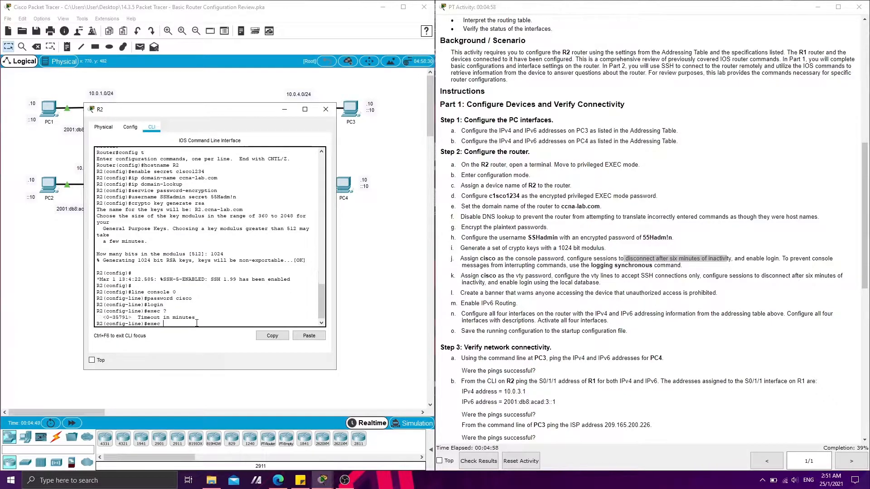
{"action": "key", "text": "BackSpace"}
{"action": "type", "text": "-timeout 6"}
{"action": "key", "text": "Return"}
{"action": "type", "text": "logging synchronous"}
{"action": "key", "text": "Return"}
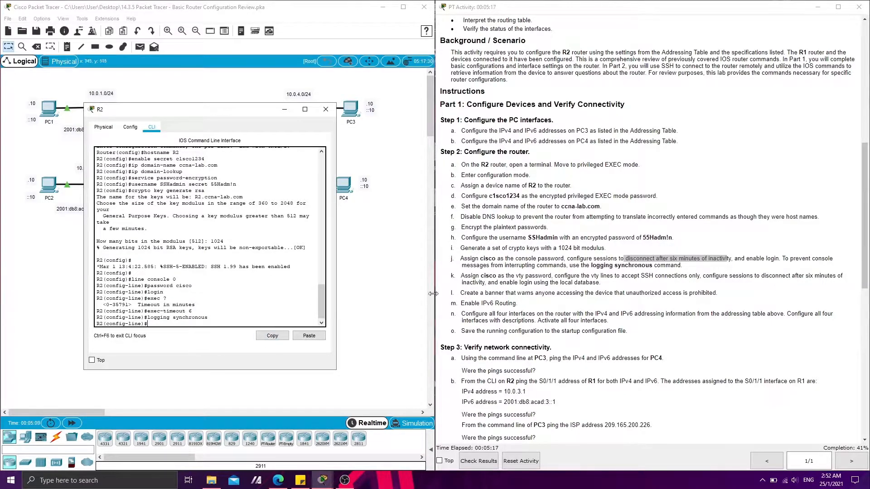
Check the VTY requirements, exit console line configuration and enter configuration of lines vty 0 15 on R2
{"action": "left_click", "coordinate": [484, 277]}
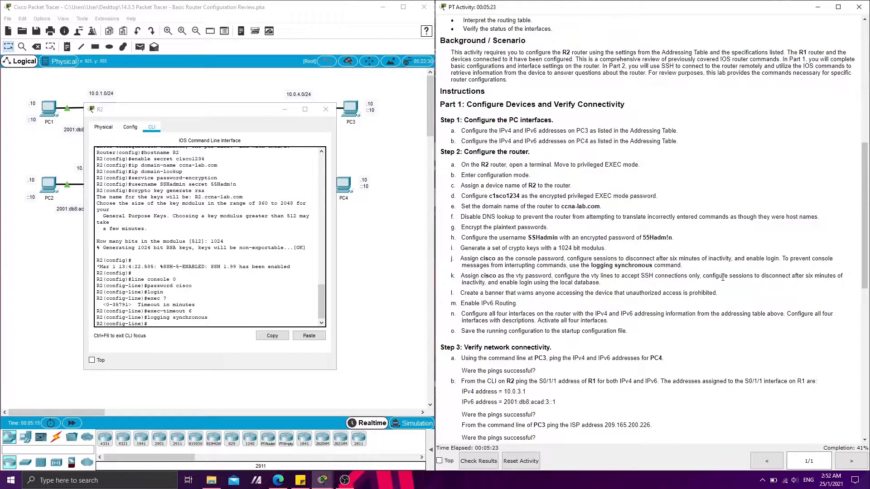
{"action": "left_click_drag", "start_coordinate": [761, 278], "coordinate": [819, 277]}
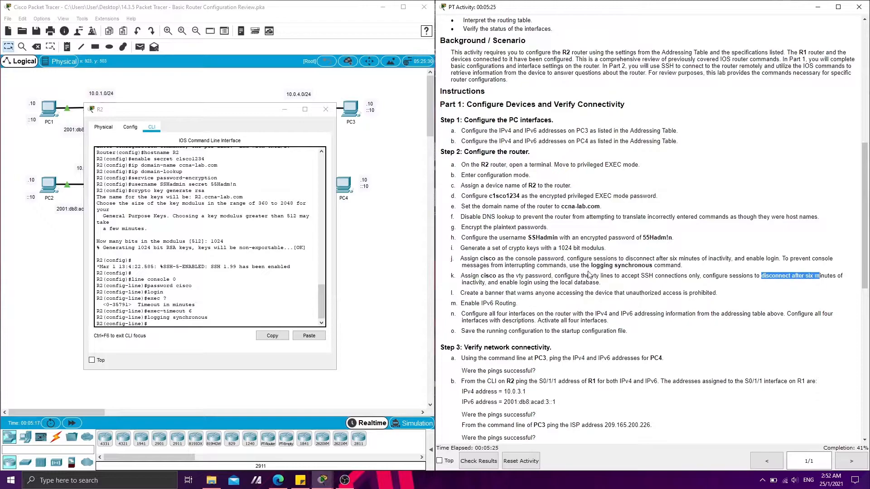
{"action": "left_click", "coordinate": [187, 323]}
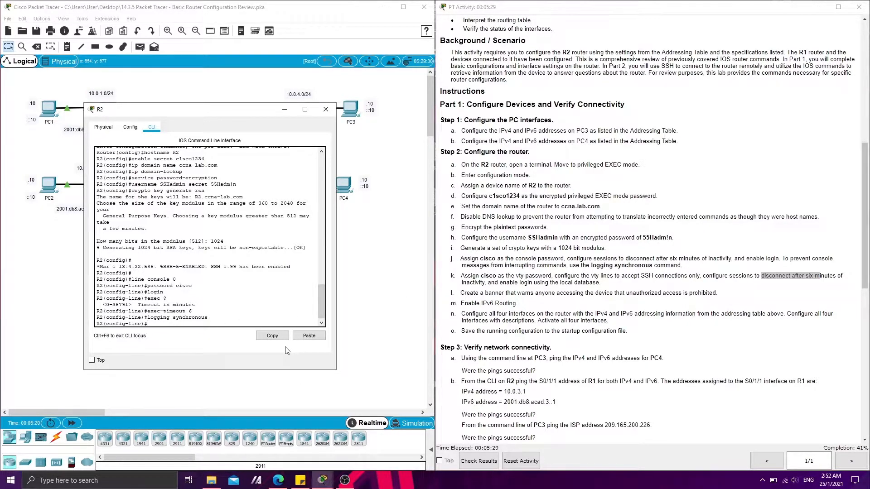
{"action": "key", "text": "Return"}
{"action": "key", "text": "Return"}
{"action": "key", "text": "Return"}
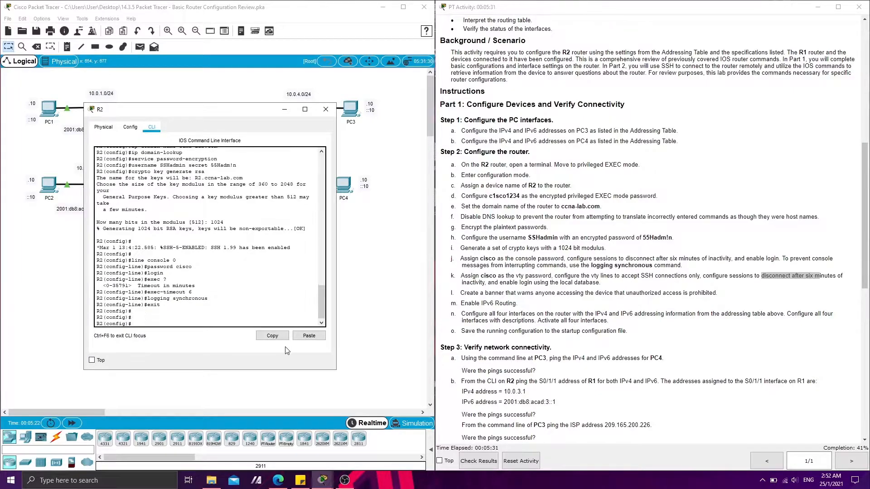
{"action": "type", "text": "line vty 0 15"}
{"action": "key", "text": "Return"}
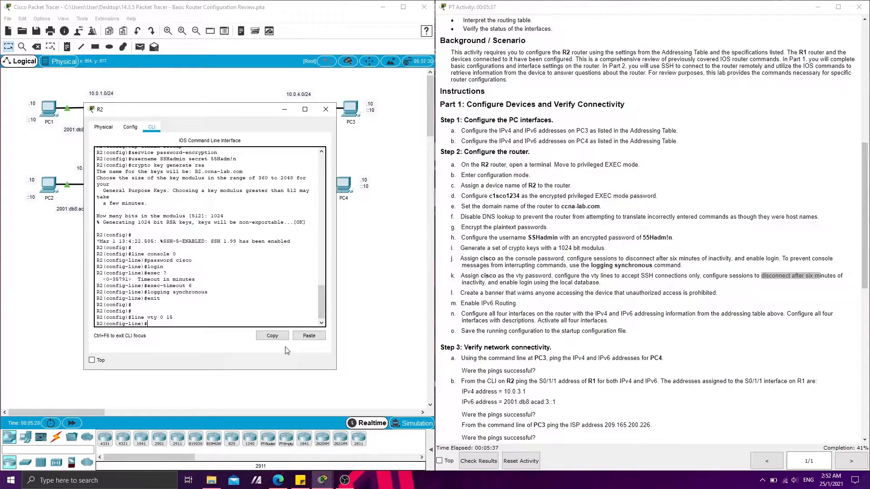
Assign the VTY password on lines 0 15 of R2 and enable login using the local user database
{"action": "type", "text": "password cisco"}
{"action": "key", "text": "Return"}
{"action": "type", "text": "login l"}
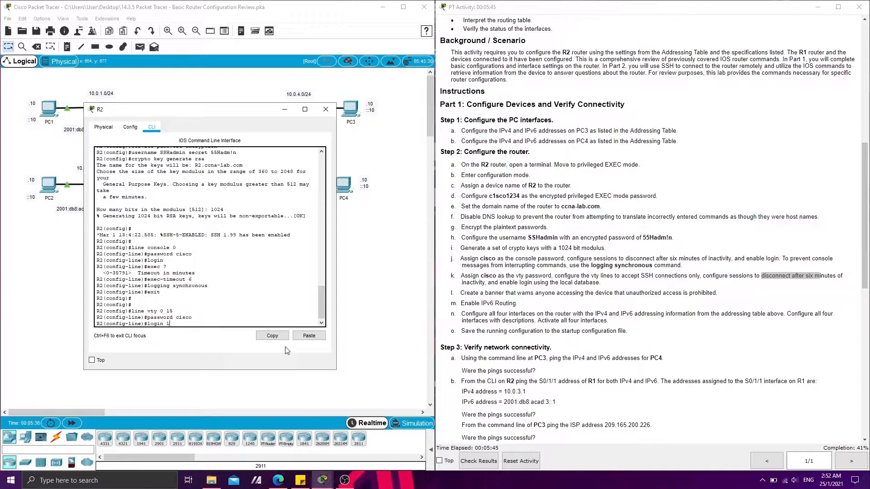
{"action": "type", "text": "ocal"}
{"action": "key", "text": "Return"}
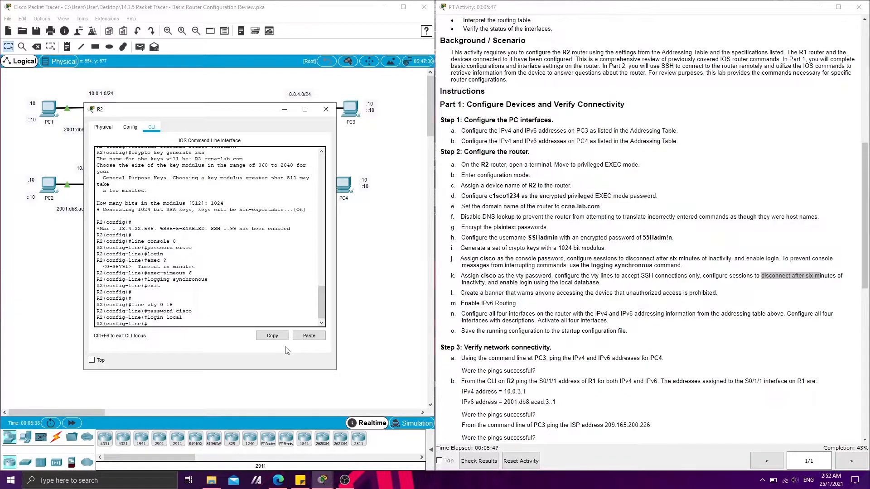
Set the VTY lines' exec-timeout to 6 minutes, restrict transport input to SSH, and exit line configuration
{"action": "type", "text": "exec-timeout 6"}
{"action": "key", "text": "Return"}
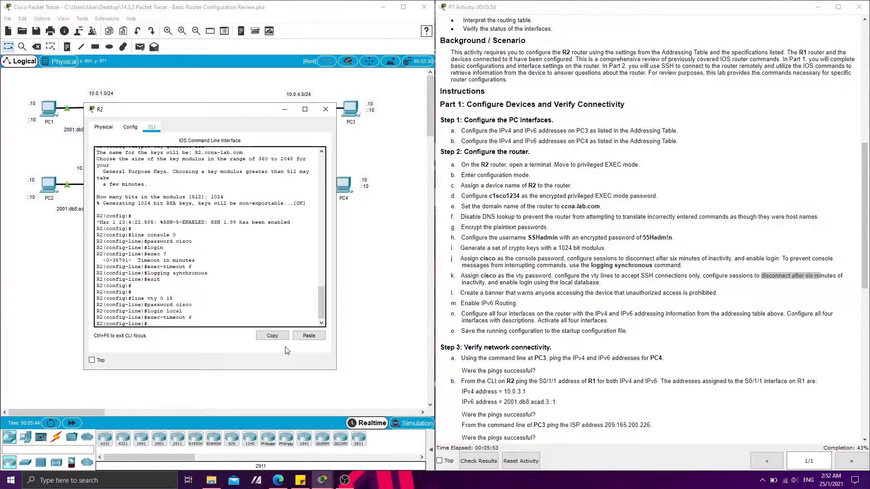
{"action": "type", "text": "transport input ssh"}
{"action": "key", "text": "Return"}
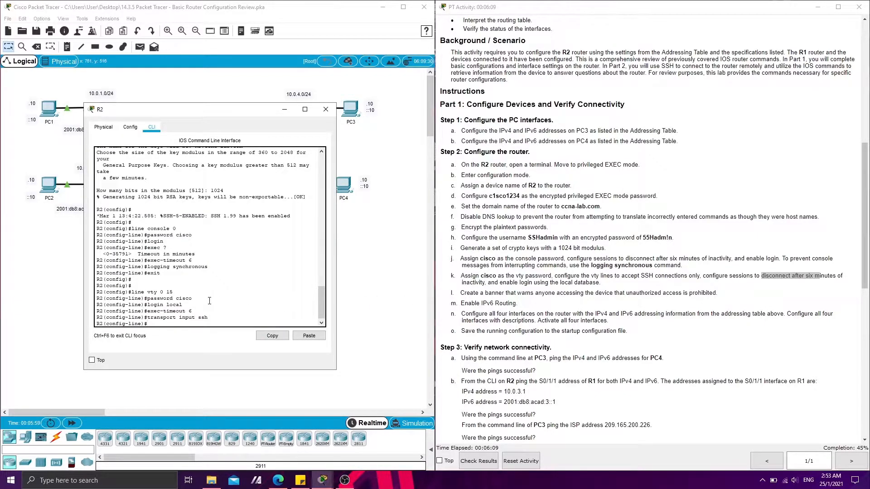
{"action": "type", "text": "xit"}
{"action": "key", "text": "Return"}
{"action": "key", "text": "Return"}
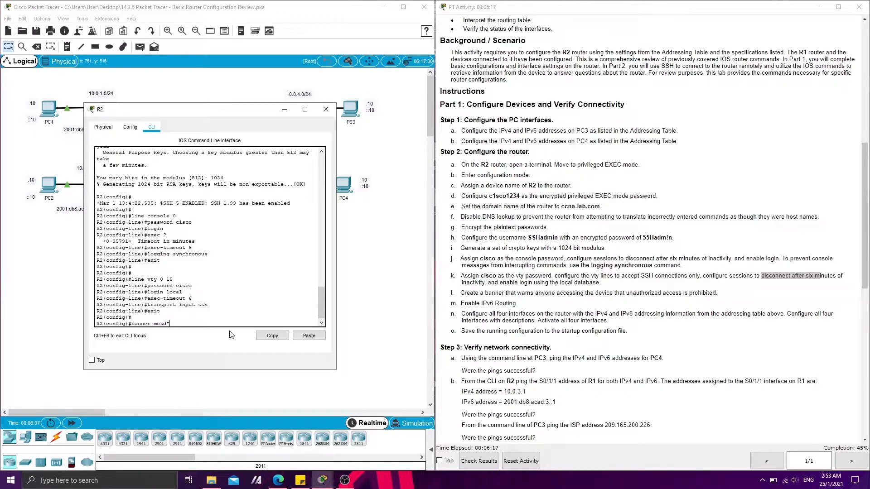
Set R2's MOTD banner to "Warning! Unauthorized access is prohibited" and enable IPv6 unicast routing
{"action": "type", "text": "rning! Unauthorized access is prohibited"}
{"action": "key", "text": "Return"}
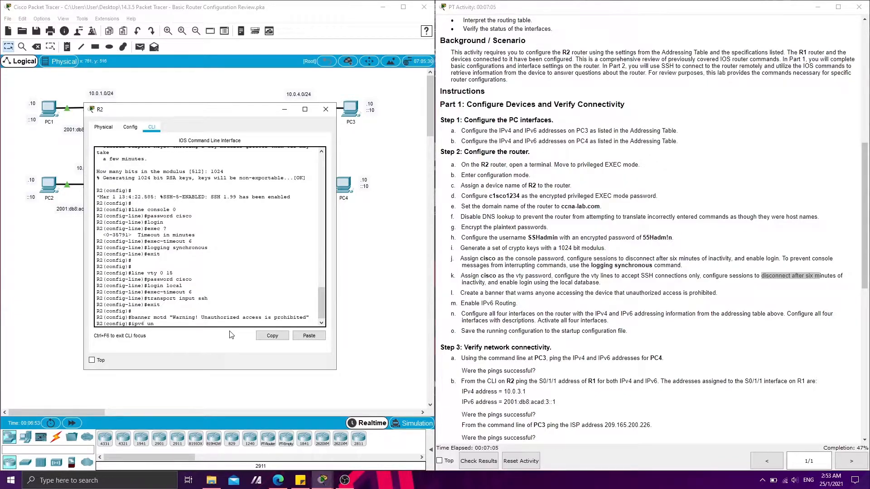
{"action": "type", "text": "ipv6 unicast-routing"}
{"action": "key", "text": "Return"}
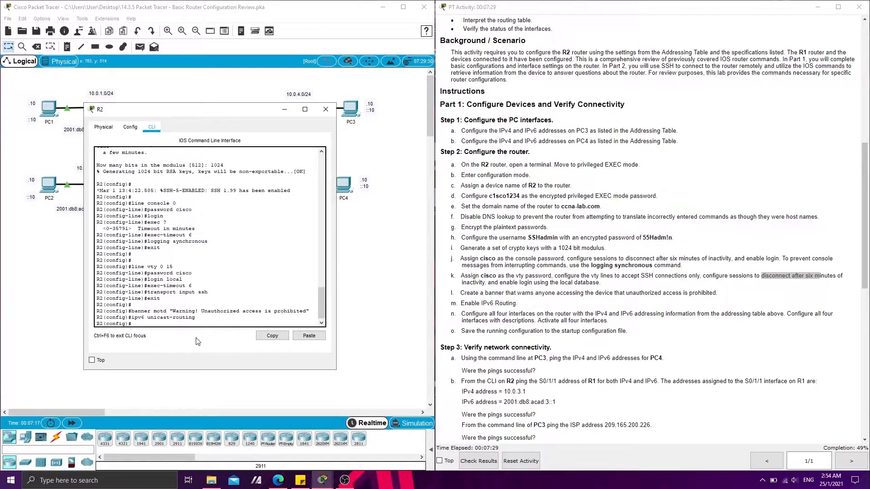
{"action": "key", "text": "Return"}
{"action": "key", "text": "Return"}
{"action": "key", "text": "Return"}
Enter configuration of interface g0/0/0 on R2 and describe it as "connecting to S3"
{"action": "type", "text": "interface"}
{"action": "scroll", "coordinate": [568, 79], "scroll_direction": "up", "scroll_amount": 10}
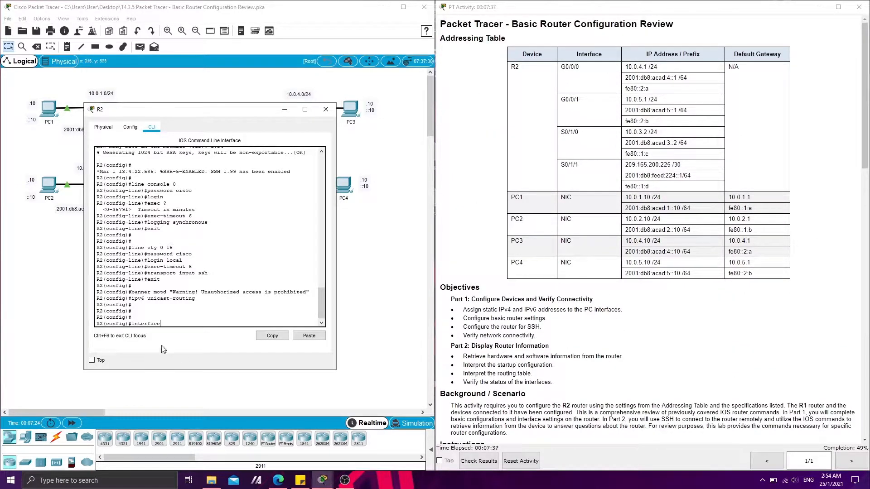
{"action": "type", "text": "g0/0/0"}
{"action": "key", "text": "Return"}
{"action": "type", "text": "description"}
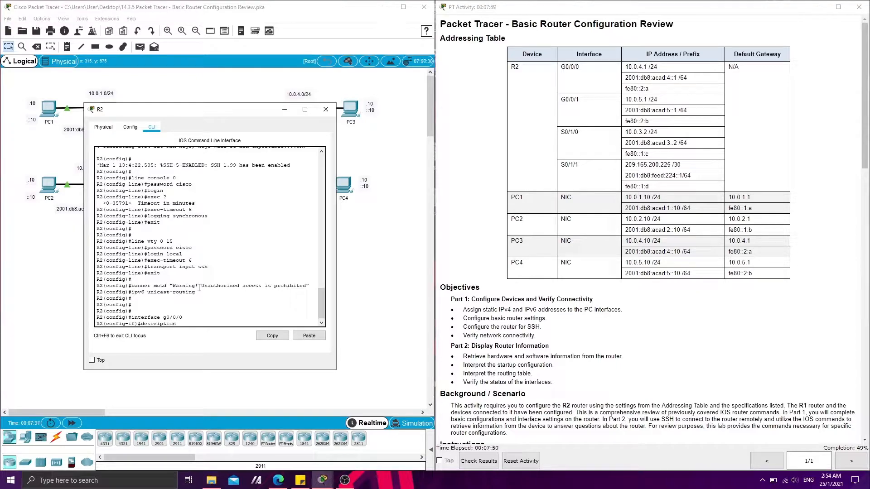
{"action": "type", "text": " connecting to S3"}
{"action": "key", "text": "Return"}
Assign IPv4 address 10.0.4.1 with mask 255.255.255.0 to interface g0/0/0, copying the address from the Addressing Table
{"action": "type", "text": "ip address"}
{"action": "left_click_drag", "start_coordinate": [624, 67], "coordinate": [646, 67]}
{"action": "key", "text": "ctrl+c"}
{"action": "left_click", "coordinate": [309, 335]}
{"action": "type", "text": "255.255.255.0"}
{"action": "key", "text": "Return"}
Assign IPv6 address 2001:db8:acad:4::1/64 to interface g0/0/0, copying the address from the Addressing Table
{"action": "type", "text": "ipv6 address"}
{"action": "left_click_drag", "start_coordinate": [625, 78], "coordinate": [676, 78]}
{"action": "key", "text": "ctrl+c"}
{"action": "left_click", "coordinate": [189, 322]}
{"action": "left_click", "coordinate": [309, 335]}
{"action": "type", "text": "/64"}
{"action": "key", "text": "Return"}
Give interface g0/0/0 the link-local address fe80::2:a, activate it, and exit its configuration
{"action": "type", "text": "ipv6 address"}
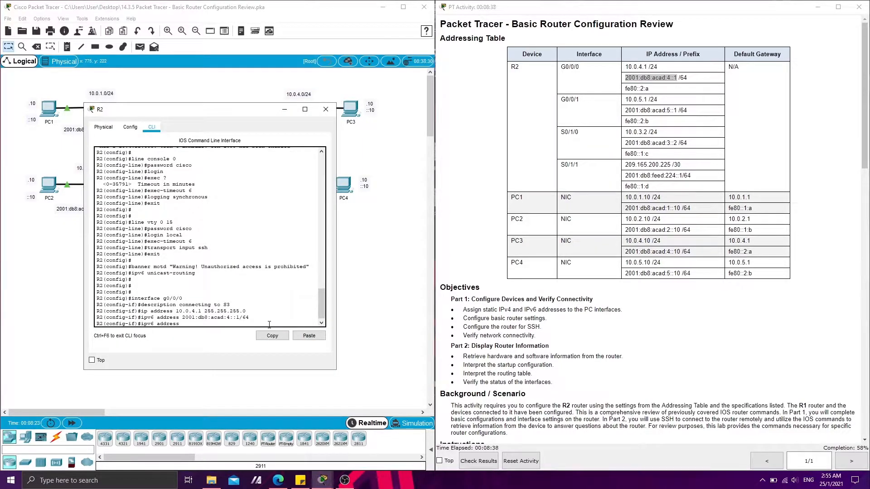
{"action": "left_click_drag", "start_coordinate": [649, 89], "coordinate": [615, 93]}
{"action": "key", "text": "ctrl+c"}
{"action": "left_click", "coordinate": [234, 322]}
{"action": "left_click", "coordinate": [299, 335]}
{"action": "type", "text": "link-local"}
{"action": "key", "text": "Return"}
{"action": "type", "text": "no shutdown"}
{"action": "key", "text": "Return"}
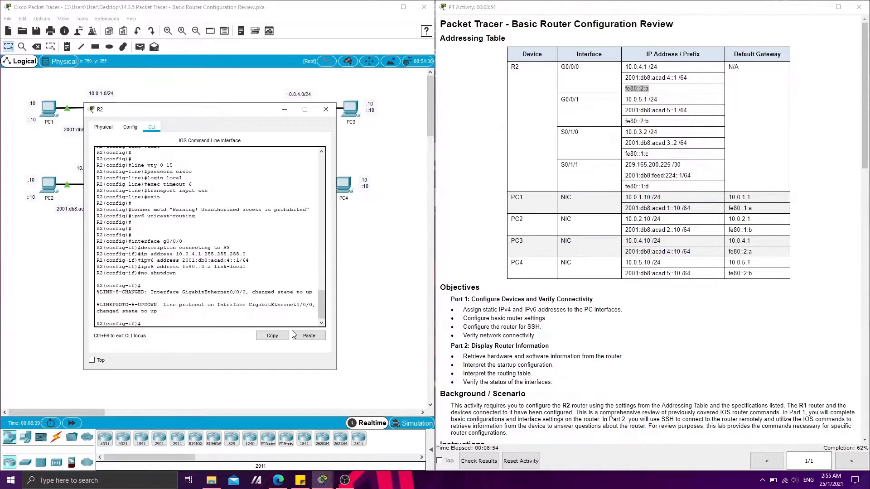
{"action": "type", "text": "exit"}
{"action": "key", "text": "Return"}
{"action": "key", "text": "Return"}
{"action": "key", "text": "Return"}
Enter configuration of interface g0/0/1 on R2 and describe it as "connecting to S4"
{"action": "type", "text": "interface "}
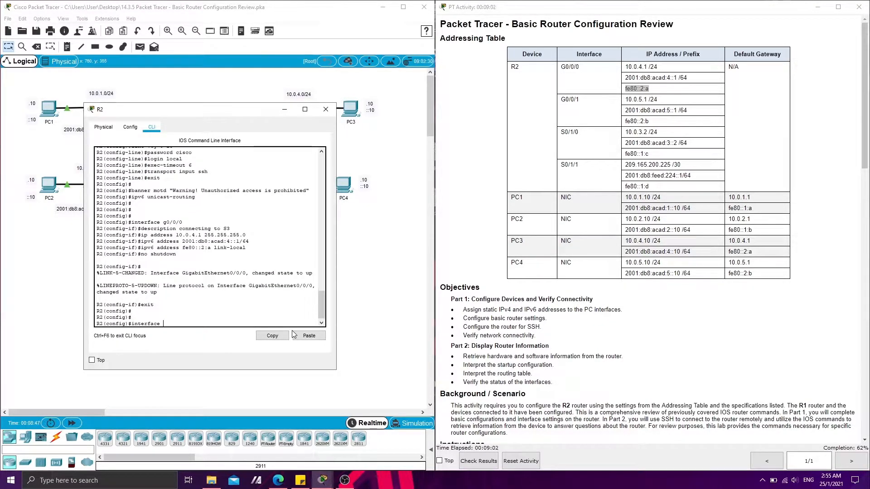
{"action": "type", "text": "g0/0/1"}
{"action": "key", "text": "Return"}
{"action": "type", "text": "descrition"}
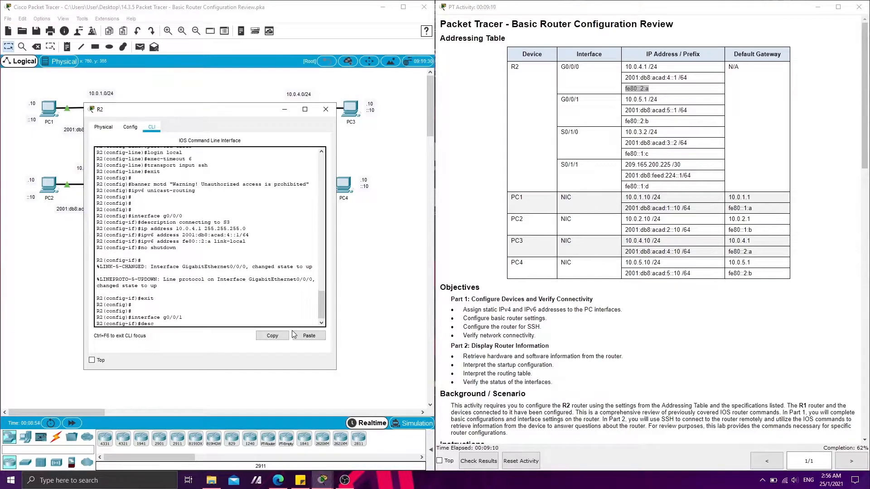
{"action": "key", "text": "BackSpace"}
{"action": "key", "text": "BackSpace"}
{"action": "key", "text": "BackSpace"}
{"action": "key", "text": "BackSpace"}
{"action": "type", "text": "ption connecting to S4"}
{"action": "key", "text": "Return"}
Assign IPv4 address 10.0.5.1 with mask 255.255.255.0 to interface g0/0/1
{"action": "type", "text": "ipv4"}
{"action": "type", "text": " address"}
{"action": "left_click_drag", "start_coordinate": [647, 99], "coordinate": [625, 99]}
{"action": "key", "text": "ctrl+c"}
{"action": "left_click", "coordinate": [307, 335]}
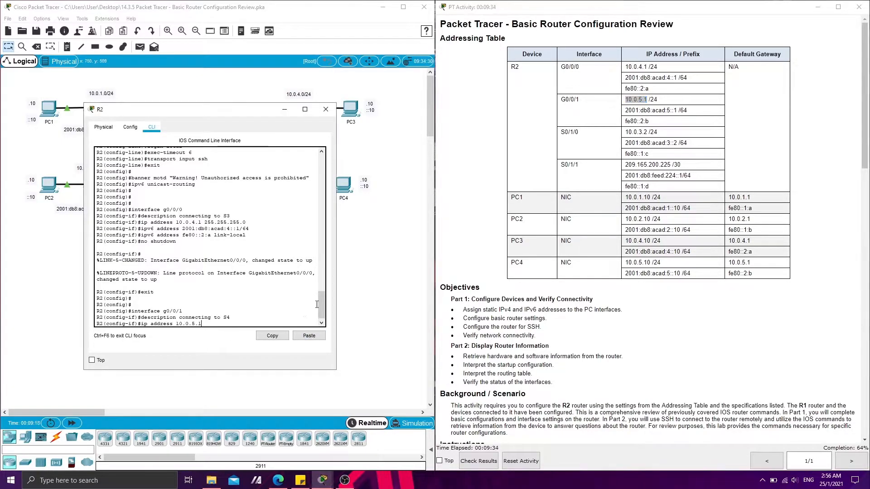
{"action": "type", "text": "255.255.255.0"}
{"action": "key", "text": "Return"}
Assign IPv6 address 2001:db8:acad:5::1/64 to interface g0/0/1
{"action": "type", "text": "ipv6 address"}
{"action": "left_click_drag", "start_coordinate": [677, 110], "coordinate": [625, 110]}
{"action": "key", "text": "ctrl+c"}
{"action": "left_click", "coordinate": [309, 336]}
{"action": "type", "text": "/64"}
{"action": "key", "text": "Return"}
{"action": "type", "text": "ipv6 address"}
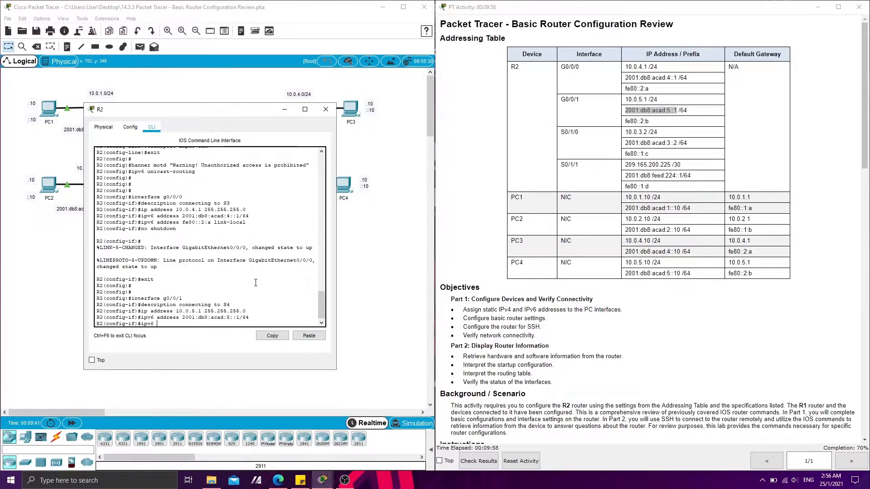
Give interface g0/0/1 the link-local address fe80::2:b, activate it, and exit its configuration
{"action": "left_click_drag", "start_coordinate": [649, 121], "coordinate": [624, 121]}
{"action": "key", "text": "ctrl+c"}
{"action": "left_click", "coordinate": [265, 267]}
{"action": "key", "text": "ctrl+v"}
{"action": "type", "text": "link-local"}
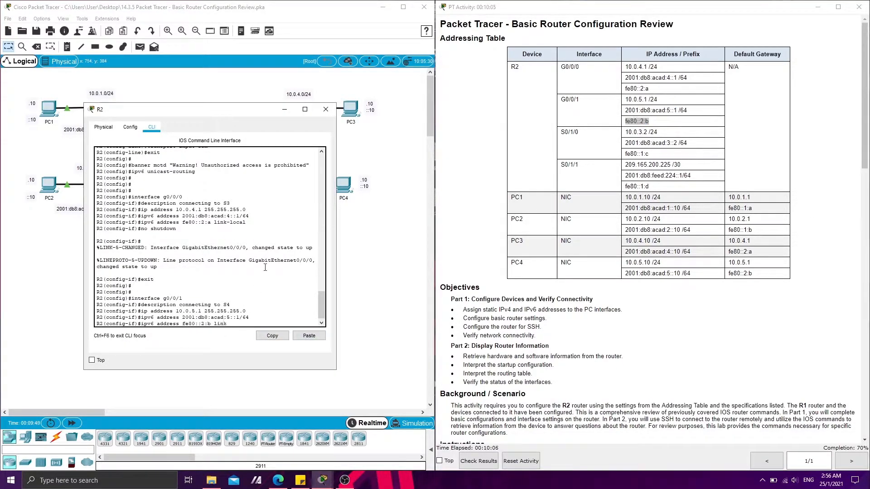
{"action": "key", "text": "Return"}
{"action": "type", "text": "no shutdown"}
{"action": "key", "text": "Return"}
{"action": "key", "text": "Return"}
{"action": "type", "text": "exit"}
Enter configuration of interface S0/1/0 on R2 and assign IPv4 address 10.0.3.2 with mask 255.255.255.0
{"action": "key", "text": "Return"}
{"action": "key", "text": "Return"}
{"action": "type", "text": "int"}
{"action": "key", "text": "Tab"}
{"action": "type", "text": "S0/1/0"}
{"action": "key", "text": "Return"}
{"action": "type", "text": "ip address"}
{"action": "left_click_drag", "start_coordinate": [625, 132], "coordinate": [647, 132]}
{"action": "left_click", "coordinate": [308, 336]}
{"action": "type", "text": "255.255.255.0"}
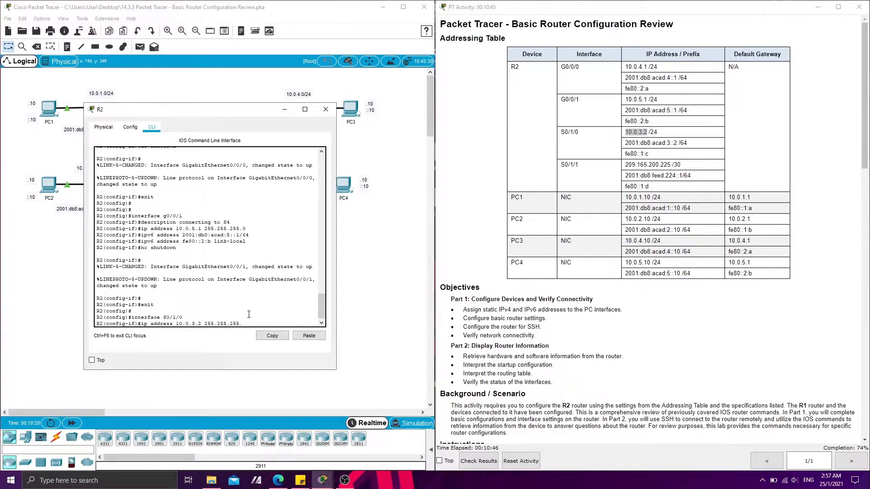
{"action": "key", "text": "Return"}
Assign IPv6 address 2001:db8:acad:3::2/64 to interface S0/1/0
{"action": "type", "text": "ipv6 address"}
{"action": "left_click_drag", "start_coordinate": [625, 143], "coordinate": [676, 143]}
{"action": "left_click", "coordinate": [309, 336]}
{"action": "type", "text": "/64"}
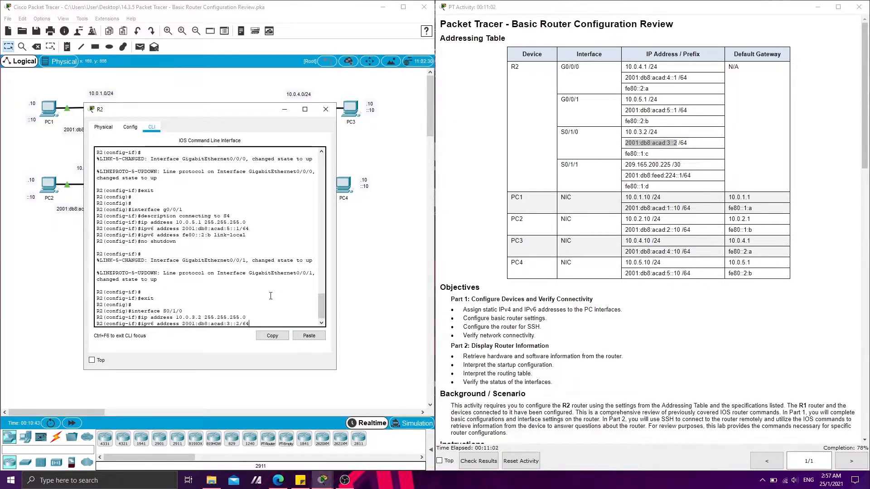
{"action": "key", "text": "Return"}
Give interface S0/1/0 the link-local address fe80::1:c and activate the interface
{"action": "type", "text": "ipv6 address"}
{"action": "left_click_drag", "start_coordinate": [648, 154], "coordinate": [625, 154]}
{"action": "left_click", "coordinate": [309, 335]}
{"action": "type", "text": "link-local"}
{"action": "key", "text": "Return"}
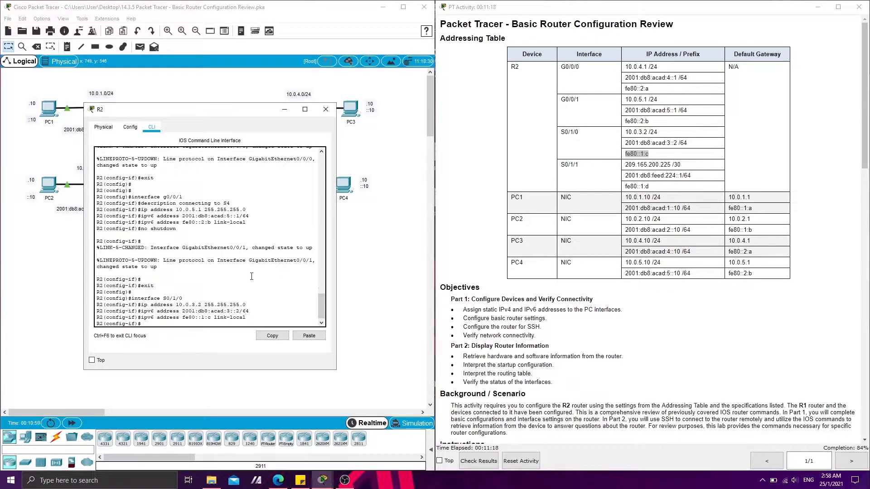
{"action": "type", "text": "no shutdown"}
{"action": "key", "text": "Return"}
Describe interface S0/1/0 as "connecting to R1" and exit its configuration
{"action": "key", "text": "Return"}
{"action": "type", "text": "desc"}
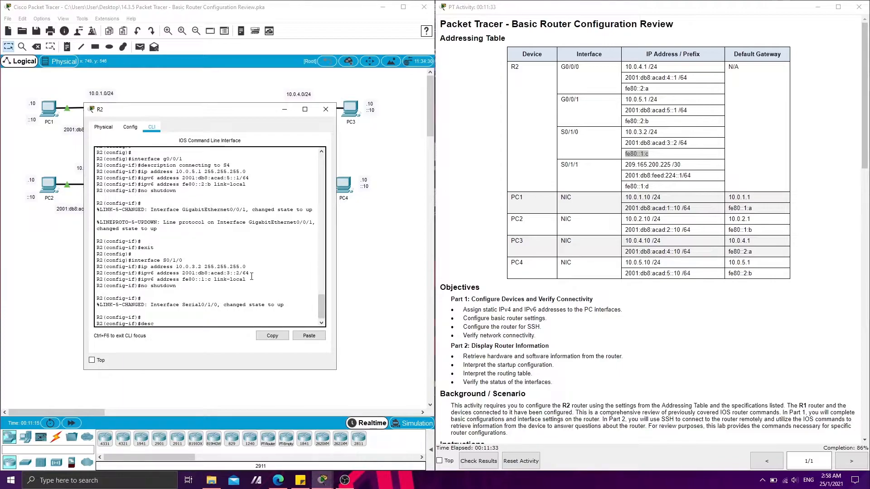
{"action": "type", "text": "ription connecting to R1"}
{"action": "key", "text": "Return"}
{"action": "type", "text": "exit"}
{"action": "key", "text": "Return"}
{"action": "key", "text": "Return"}
Enter configuration of interface S0/1/1 on R2 and describe it as "connecting to internet"
{"action": "type", "text": "interface S0/1/1"}
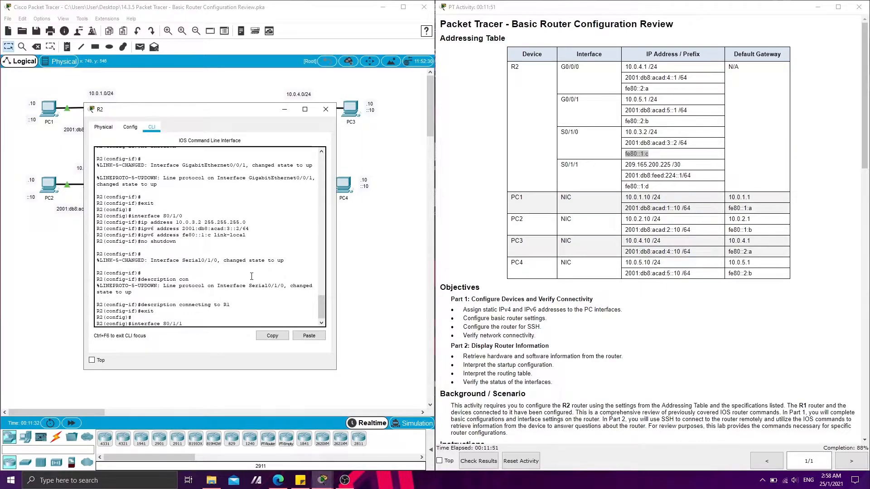
{"action": "key", "text": "Return"}
{"action": "type", "text": "description"}
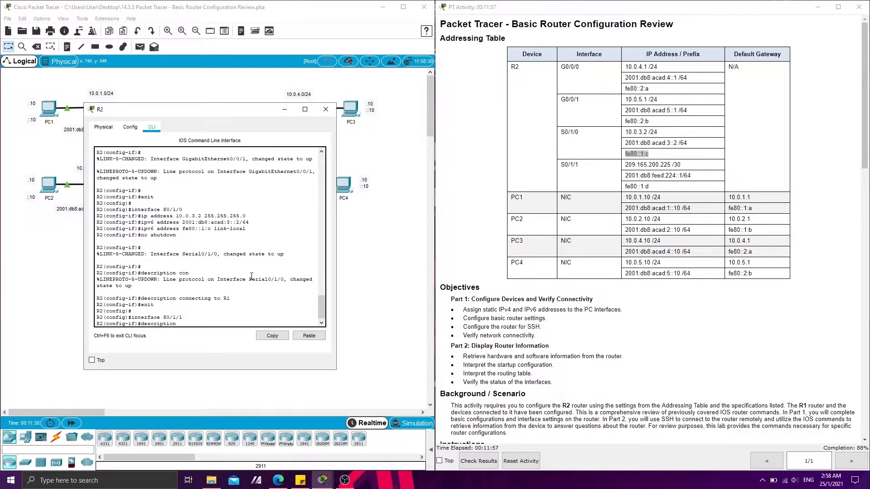
{"action": "type", "text": " connecting to internet"}
{"action": "type", "text": "r"}
{"action": "key", "text": "Return"}
Assign IPv4 address 209.165.200.225 with mask 255.255.255.252 to interface S0/1/1
{"action": "type", "text": "ip address"}
{"action": "left_click_drag", "start_coordinate": [672, 164], "coordinate": [625, 165]}
{"action": "key", "text": "ctrl+c"}
{"action": "left_click", "coordinate": [309, 335]}
{"action": "type", "text": "255.255.255.252"}
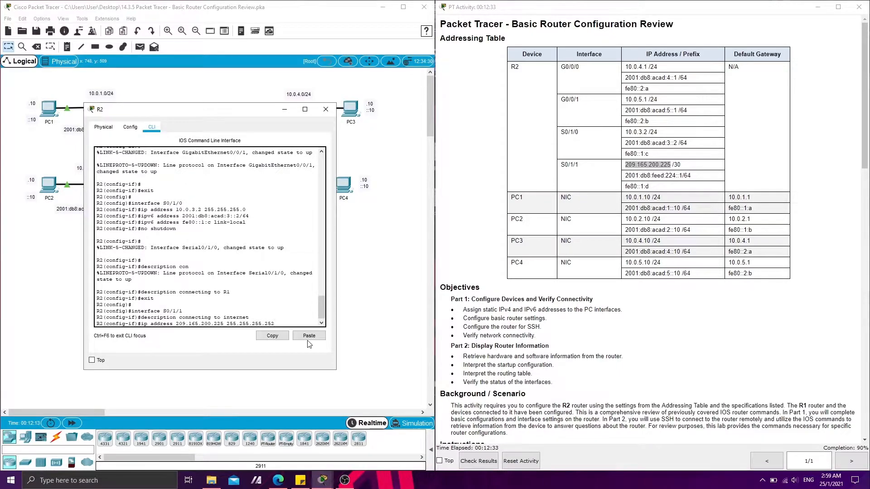
{"action": "key", "text": "Return"}
Assign IPv6 address 2001:db8:feed:224::1/64 to interface S0/1/1, copying it from the Addressing Table
{"action": "type", "text": "ipv6 address"}
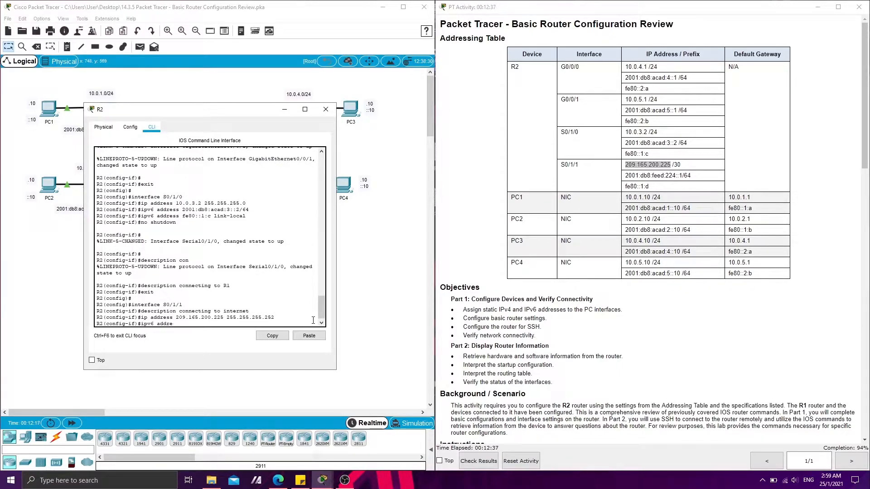
{"action": "mouse_move", "coordinate": [676, 176]}
{"action": "left_mouse_down"}
{"action": "mouse_move", "coordinate": [657, 176]}
{"action": "mouse_move", "coordinate": [681, 176]}
{"action": "left_mouse_up"}
{"action": "left_click_drag", "start_coordinate": [625, 175], "coordinate": [692, 179]}
{"action": "key", "text": "ctrl+c"}
{"action": "left_click", "coordinate": [303, 335]}
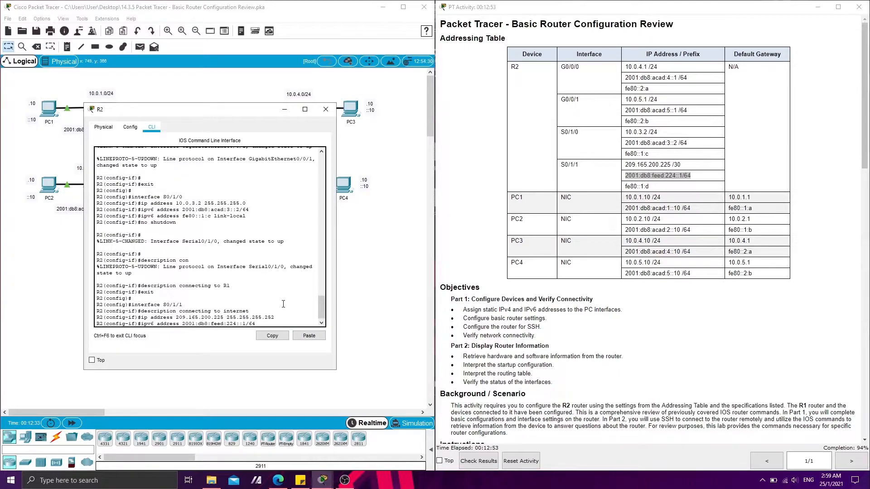
{"action": "key", "text": "Return"}
Give interface S0/1/1 the link-local address fe80::1:d, activate it, and return to the router configuration instructions
{"action": "type", "text": "ipv6 address"}
{"action": "left_click_drag", "start_coordinate": [649, 186], "coordinate": [625, 187]}
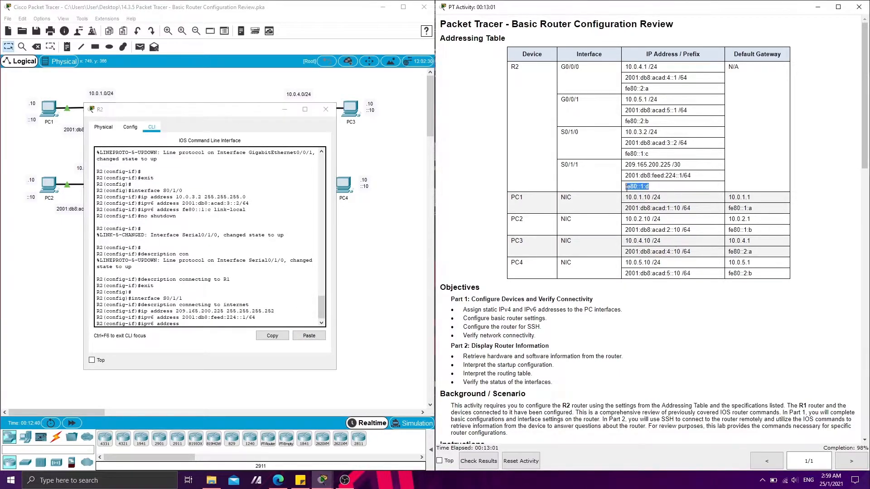
{"action": "key", "text": "ctrl+c"}
{"action": "left_click", "coordinate": [309, 335]}
{"action": "type", "text": "link-local"}
{"action": "key", "text": "Return"}
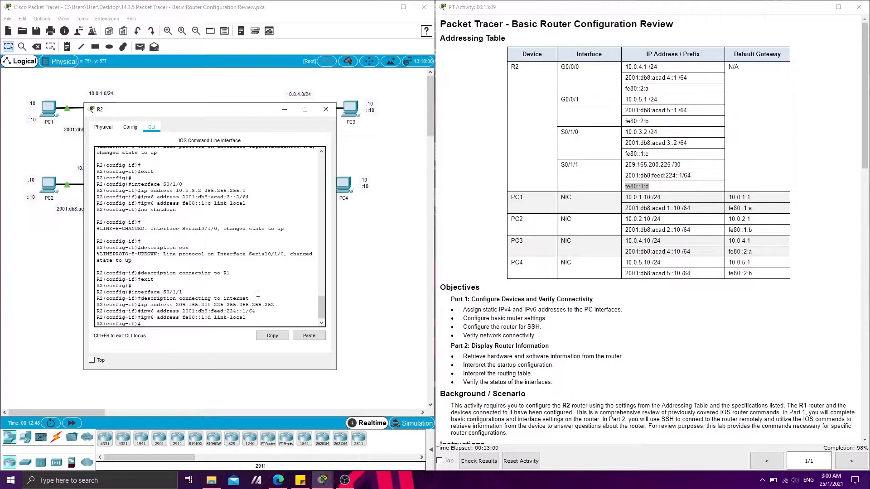
{"action": "type", "text": "no shutdown"}
{"action": "key", "text": "Return"}
{"action": "key", "text": "Return"}
{"action": "scroll", "coordinate": [493, 234], "scroll_direction": "down", "scroll_amount": 8}
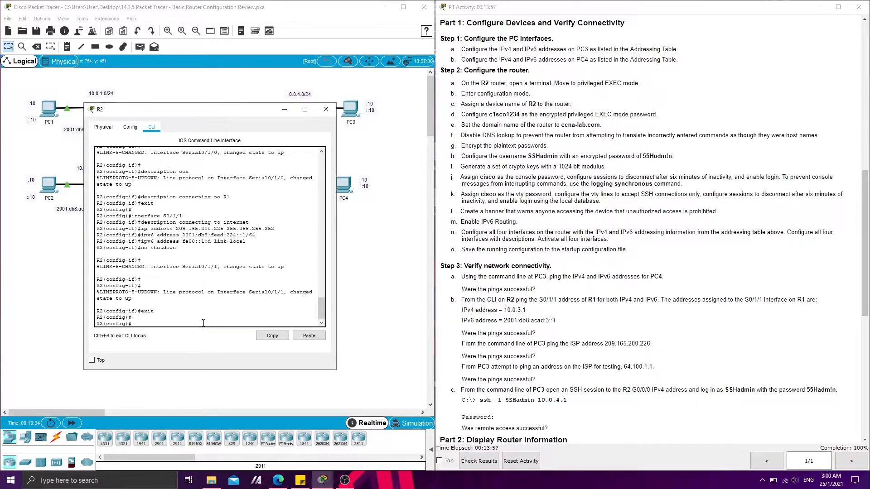
Exit configuration mode on R2 and save the running configuration to the startup configuration under the default destination filename
{"action": "type", "text": "copy running-config startup-config"}
{"action": "key", "text": "Return"}
{"action": "type", "text": "exi"}
{"action": "key", "text": "BackSpace"}
{"action": "type", "text": "nd"}
{"action": "key", "text": "Return"}
{"action": "key", "text": "Return"}
{"action": "key", "text": "Up"}
{"action": "key", "text": "Return"}
{"action": "key", "text": "Return"}
{"action": "key", "text": "Return"}
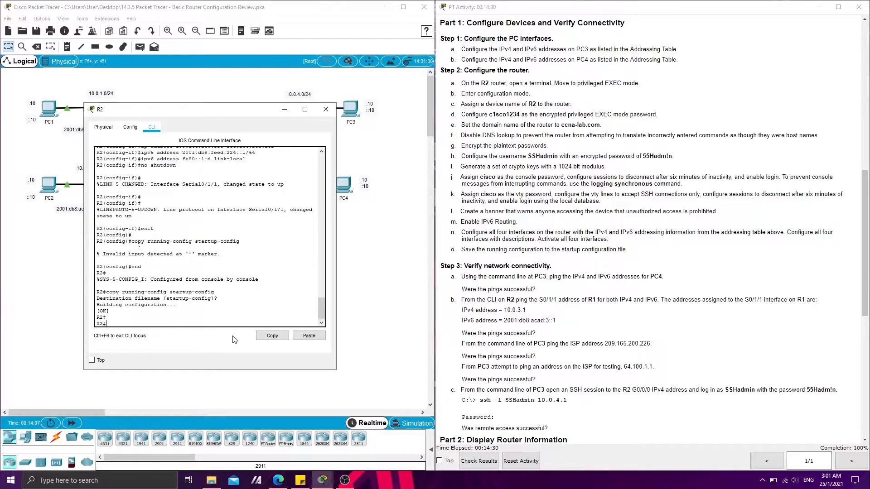
Open PC3's command prompt and ping PC4's IPv4 address 10.0.5.10
{"action": "left_click", "coordinate": [821, 452]}
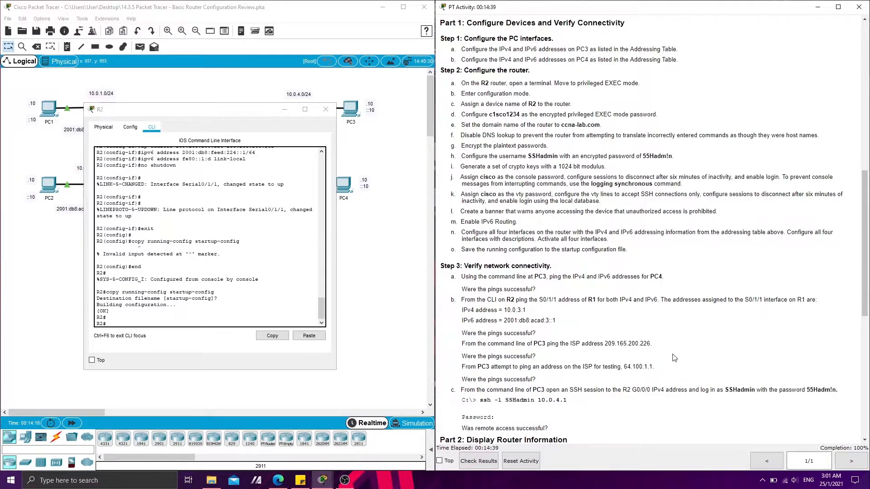
{"action": "scroll", "coordinate": [488, 226], "scroll_direction": "down", "scroll_amount": 3}
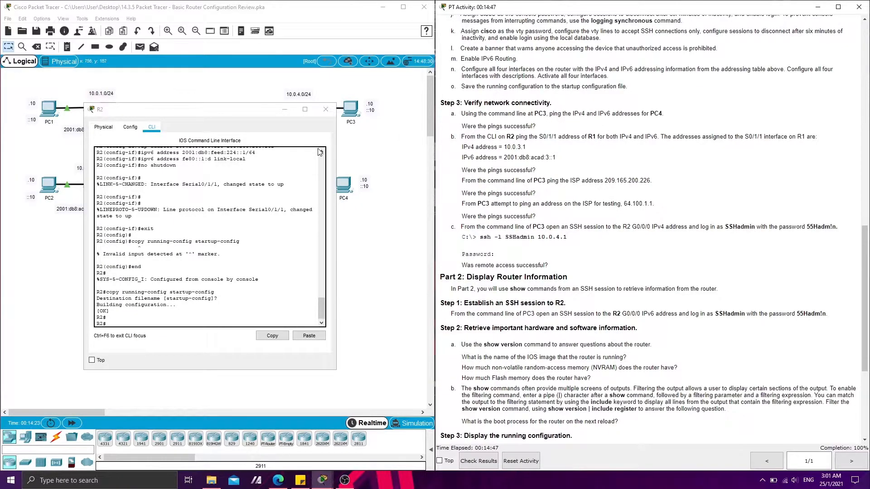
{"action": "left_click", "coordinate": [285, 109]}
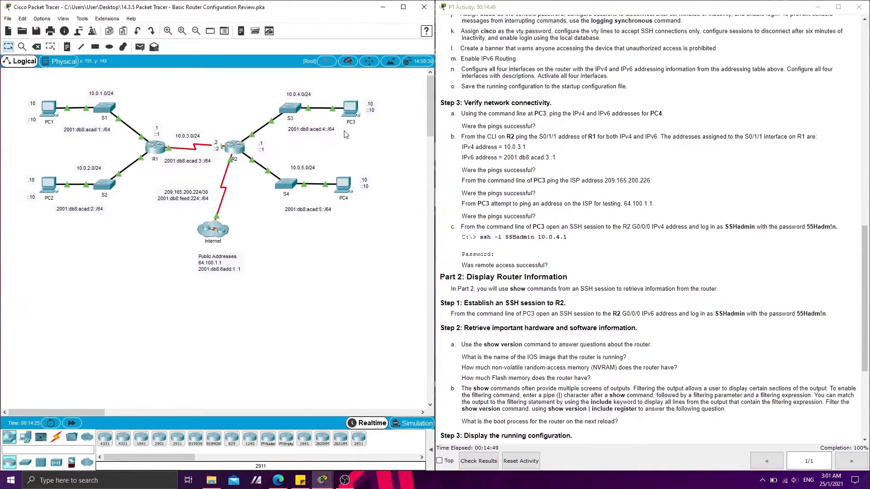
{"action": "left_click", "coordinate": [350, 108]}
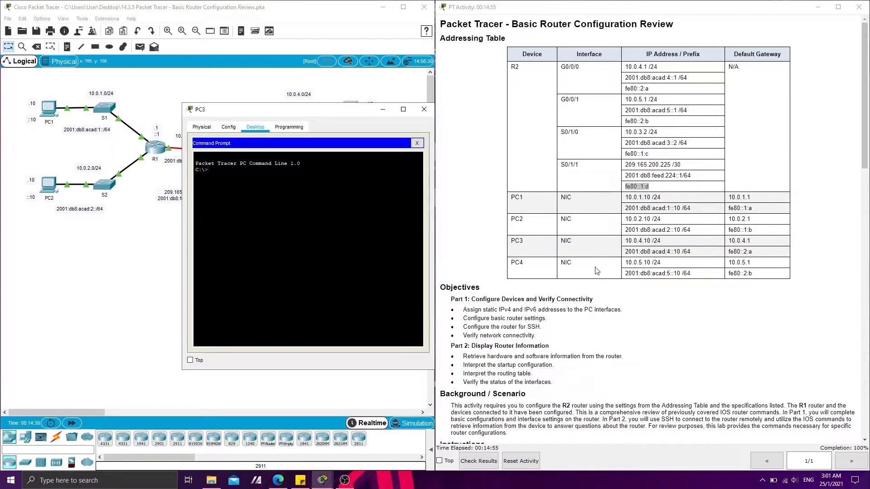
{"action": "right_click", "coordinate": [273, 175]}
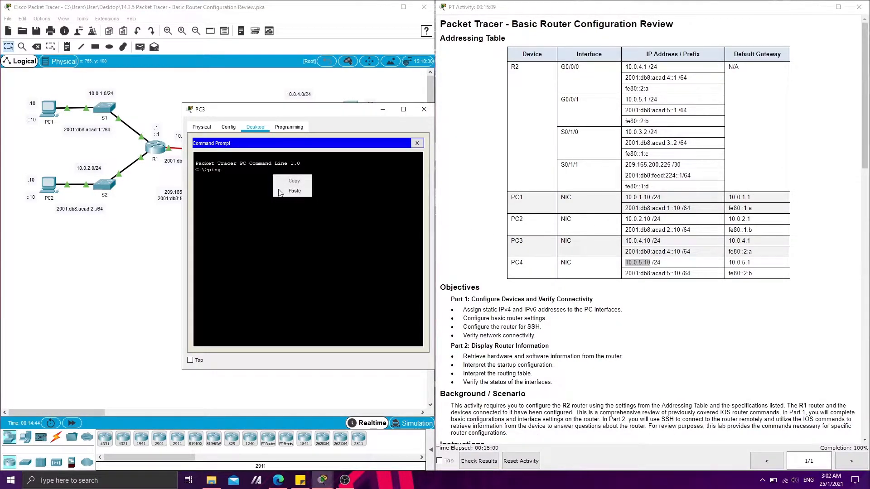
{"action": "left_click", "coordinate": [290, 185]}
{"action": "key", "text": "Return"}
Ping PC4's IPv6 address 2001:db8:acad:5::10 from PC3, copying it from the Addressing Table
{"action": "left_click_drag", "start_coordinate": [625, 274], "coordinate": [678, 276]}
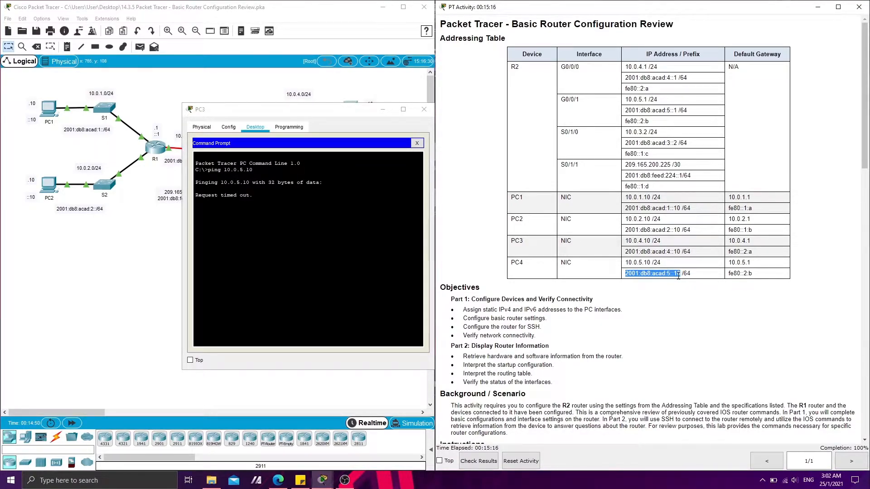
{"action": "left_click", "coordinate": [307, 245]}
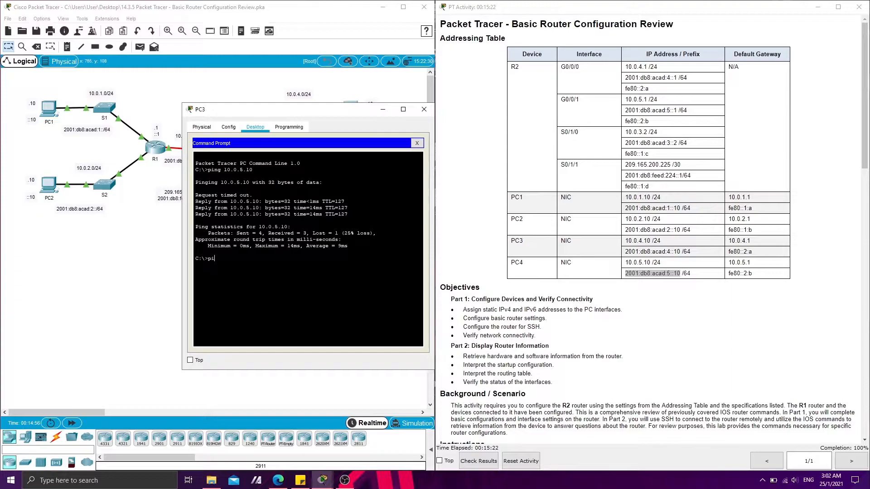
{"action": "type", "text": "ping"}
{"action": "right_click", "coordinate": [254, 264]}
{"action": "left_click", "coordinate": [258, 283]}
{"action": "key", "text": "Return"}
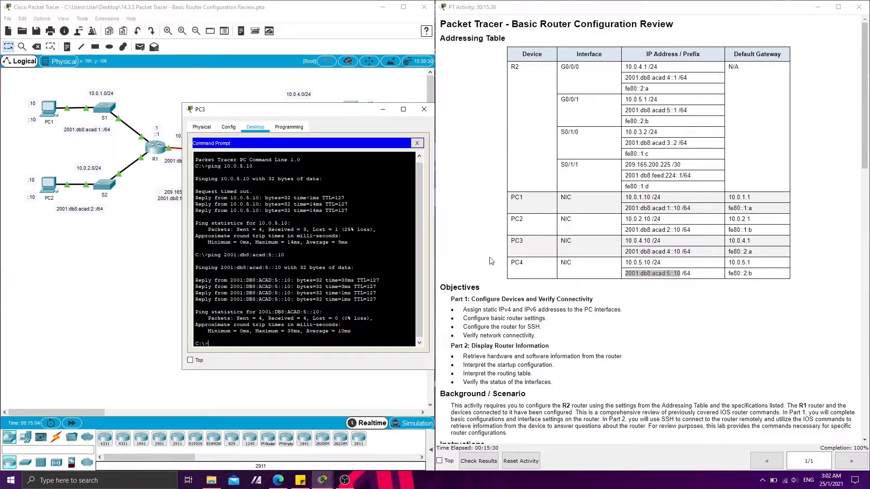
Return to R2's command line and ping R1's serial interface at IPv4 address 10.0.3.1
{"action": "scroll", "coordinate": [489, 261], "scroll_direction": "down", "scroll_amount": 15}
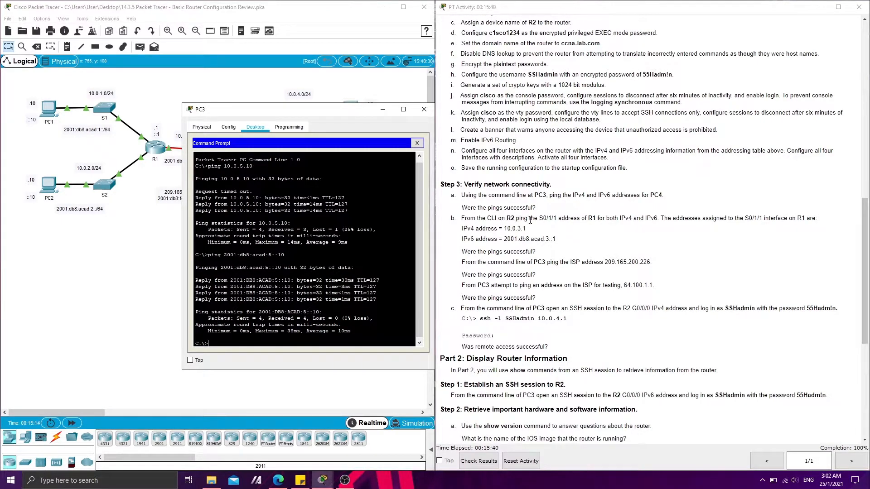
{"action": "left_click_drag", "start_coordinate": [539, 219], "coordinate": [565, 221]}
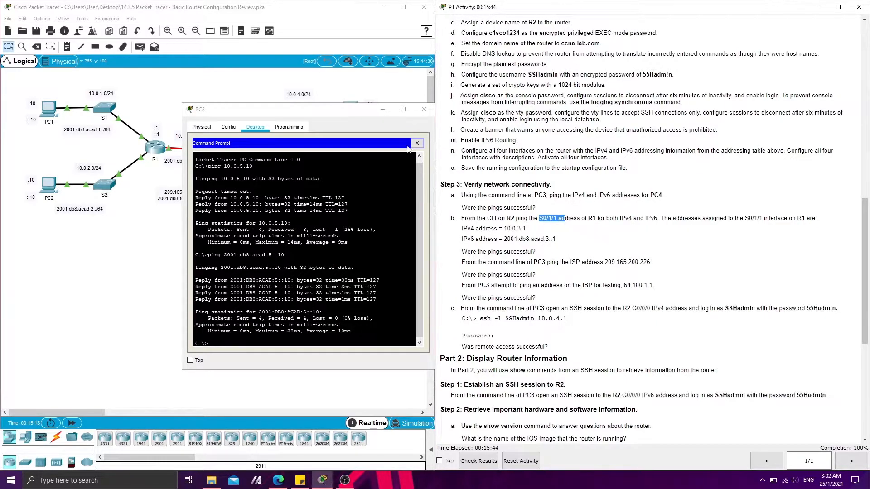
{"action": "left_click", "coordinate": [379, 112]}
{"action": "left_click", "coordinate": [230, 147]}
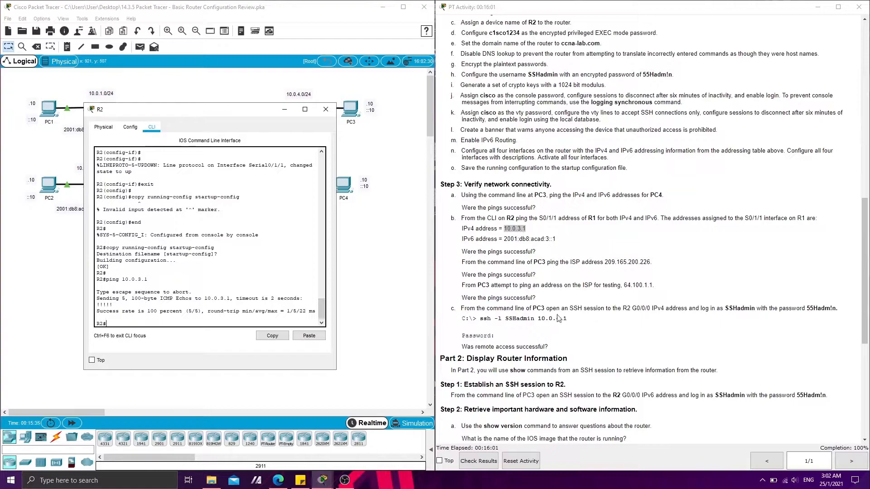
Ping R1's IPv6 address 2001:db8:acad:3::1 from R2, copying it from the instructions
{"action": "left_click", "coordinate": [542, 277]}
{"action": "left_click_drag", "start_coordinate": [557, 240], "coordinate": [502, 240]}
{"action": "left_click", "coordinate": [144, 323]}
{"action": "type", "text": "ping"}
{"action": "left_click", "coordinate": [300, 339]}
{"action": "key", "text": "Return"}
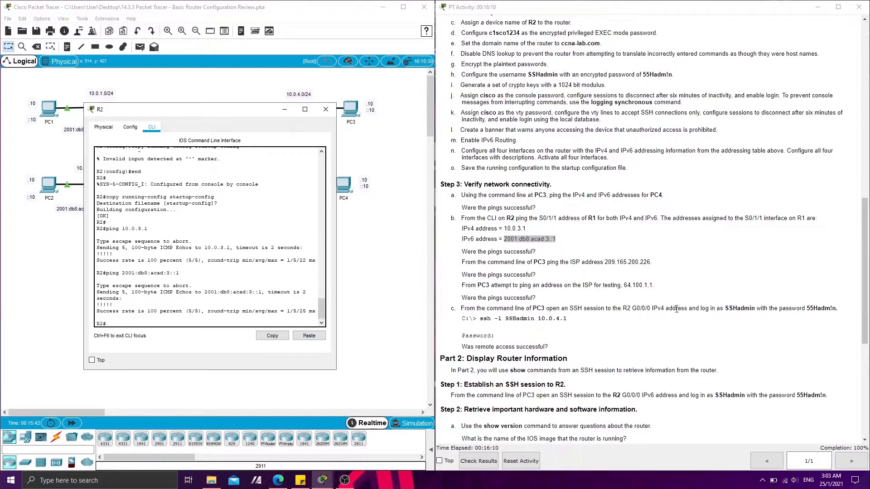
Ping the ISP address 209.165.200.226 from PC3's command prompt, copying it from the instructions
{"action": "left_click", "coordinate": [553, 270]}
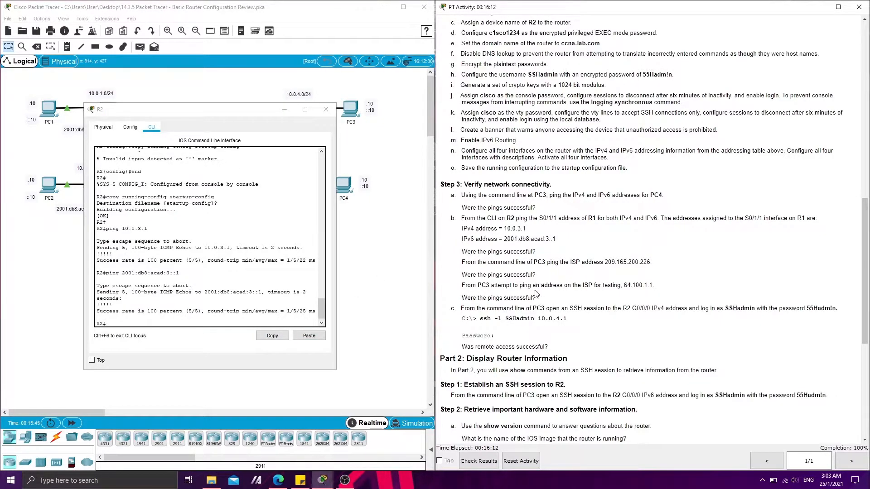
{"action": "scroll", "coordinate": [512, 262], "scroll_direction": "down", "scroll_amount": 1}
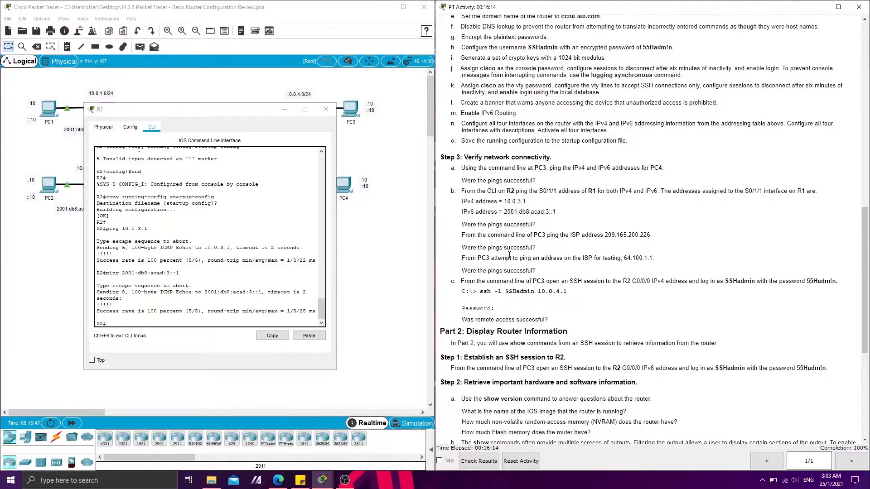
{"action": "scroll", "coordinate": [578, 223], "scroll_direction": "down", "scroll_amount": 1}
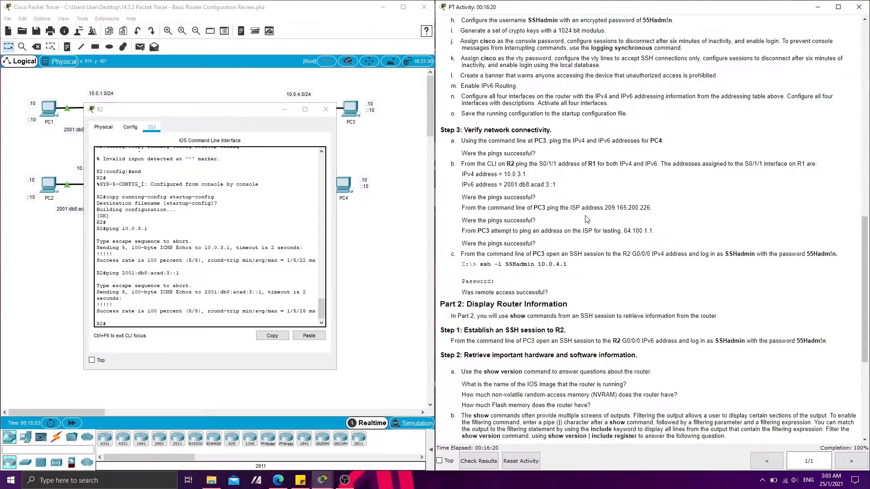
{"action": "left_click_drag", "start_coordinate": [605, 208], "coordinate": [650, 208]}
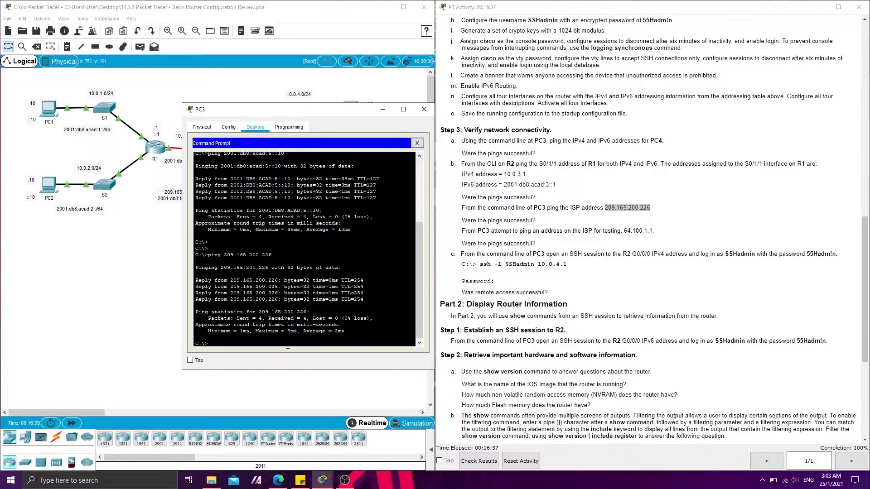
Ping the ISP test address 64.100.1.1 from PC3, copying it from the instructions
{"action": "left_click", "coordinate": [487, 226]}
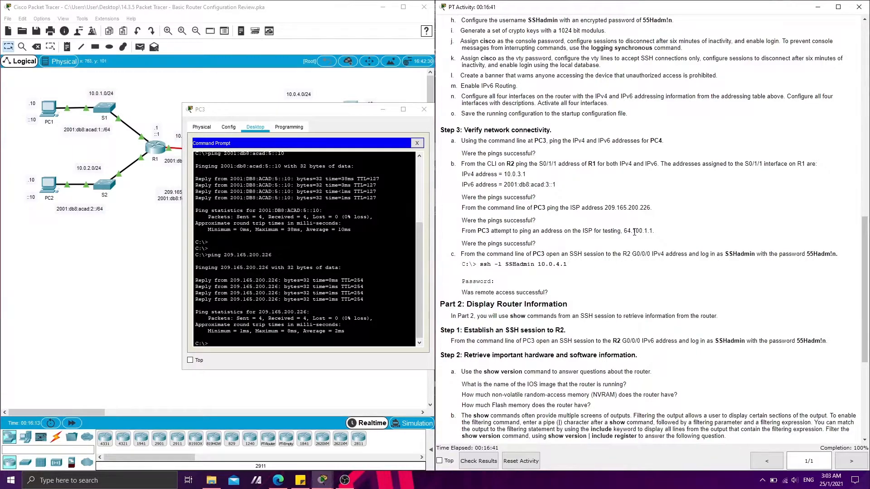
{"action": "left_click_drag", "start_coordinate": [625, 231], "coordinate": [653, 232]}
{"action": "key", "text": "ctrl+c"}
{"action": "left_click", "coordinate": [315, 359]}
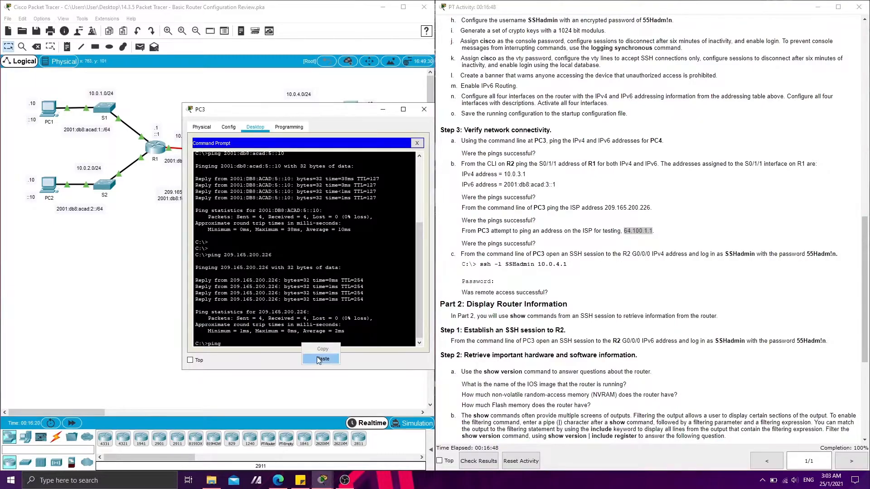
{"action": "type", "text": "ping"}
{"action": "key", "text": "ctrl+v"}
{"action": "key", "text": "Return"}
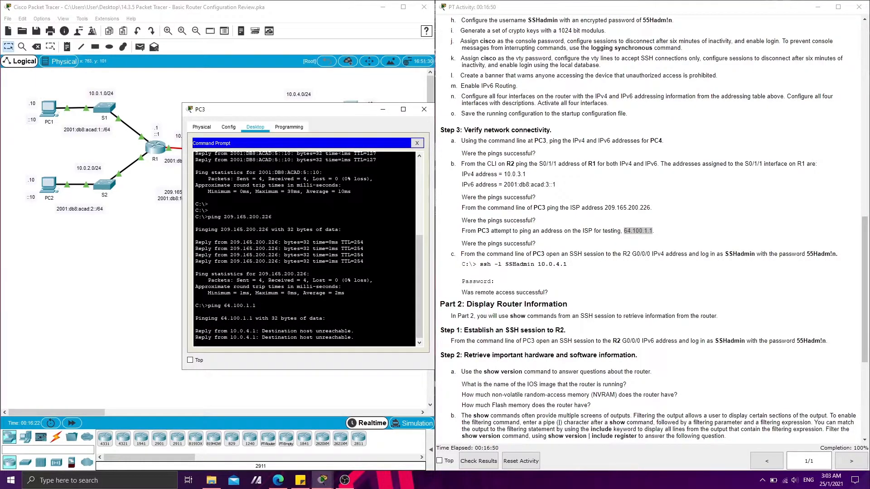
Open an SSH session from PC3 to R2 at 10.0.4.1 as SSHadmin, pasting the account password from the instructions
{"action": "left_click", "coordinate": [460, 277]}
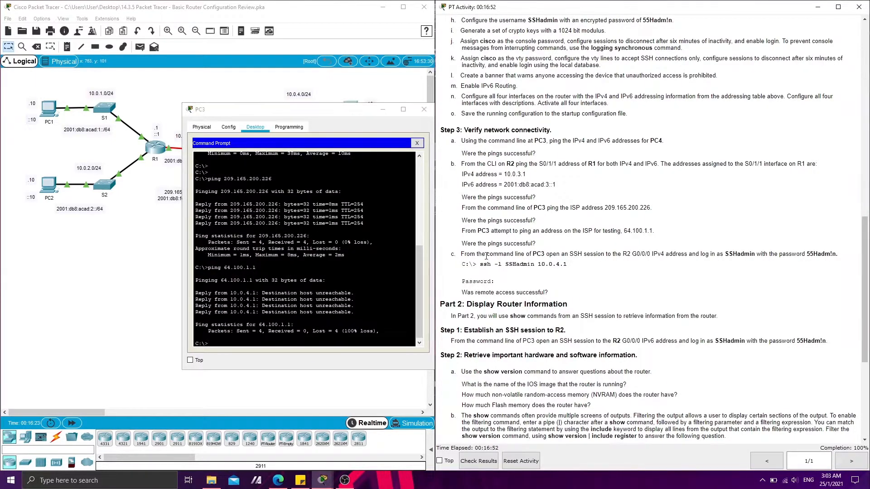
{"action": "scroll", "coordinate": [584, 260], "scroll_direction": "down", "scroll_amount": 1}
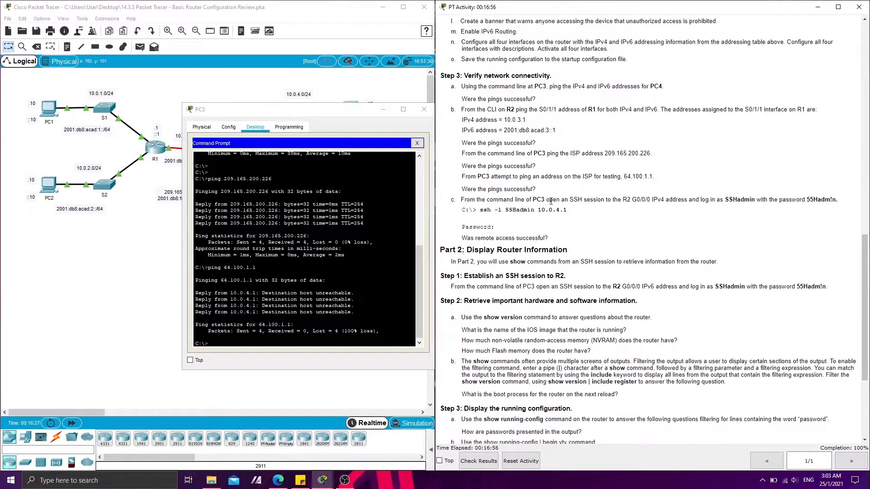
{"action": "left_click", "coordinate": [317, 285]}
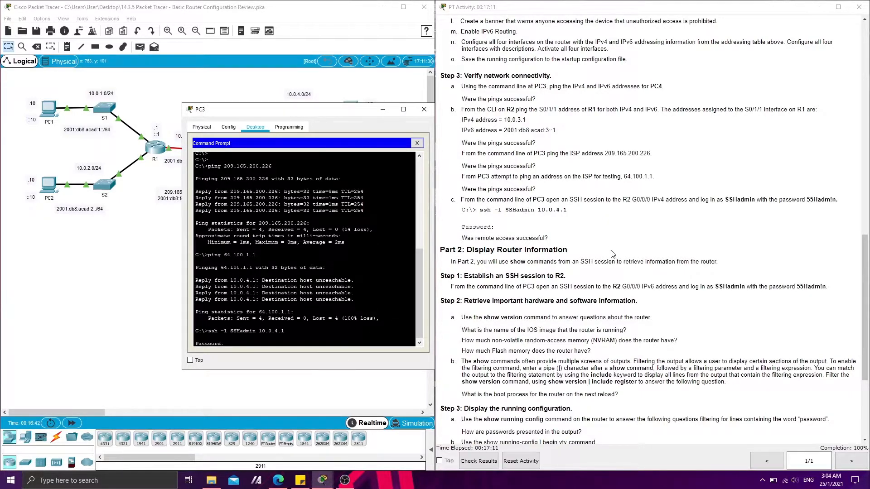
{"action": "scroll", "coordinate": [590, 222], "scroll_direction": "up", "scroll_amount": 4}
{"action": "scroll", "coordinate": [590, 222], "scroll_direction": "up", "scroll_amount": 1}
{"action": "left_click_drag", "start_coordinate": [643, 183], "coordinate": [672, 184]}
{"action": "key", "text": "ctrl+c"}
{"action": "right_click", "coordinate": [271, 341]}
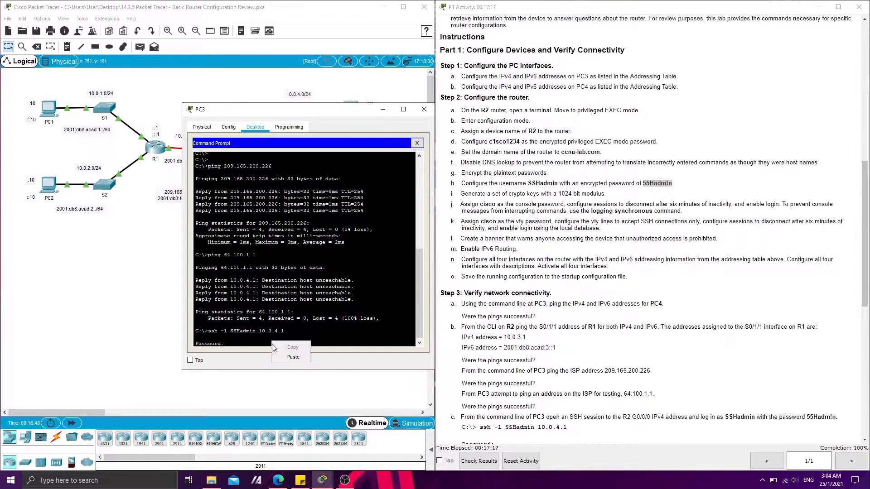
{"action": "left_click", "coordinate": [284, 355]}
{"action": "key", "text": "Return"}
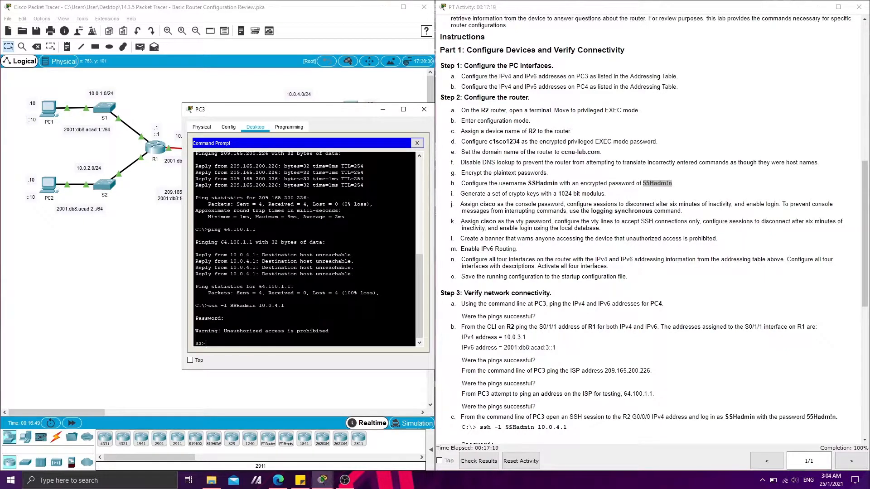
Enter privileged EXEC mode on R2 over the SSH session, supplying the privileged EXEC password from the instructions
{"action": "type", "text": "enable"}
{"action": "key", "text": "Return"}
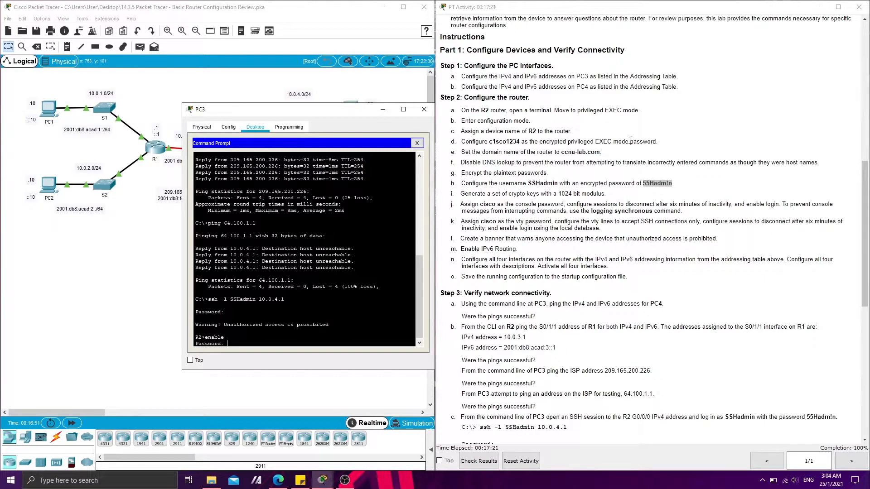
{"action": "left_click_drag", "start_coordinate": [489, 141], "coordinate": [520, 142]}
{"action": "key", "text": "ctrl+c"}
{"action": "right_click", "coordinate": [237, 344]}
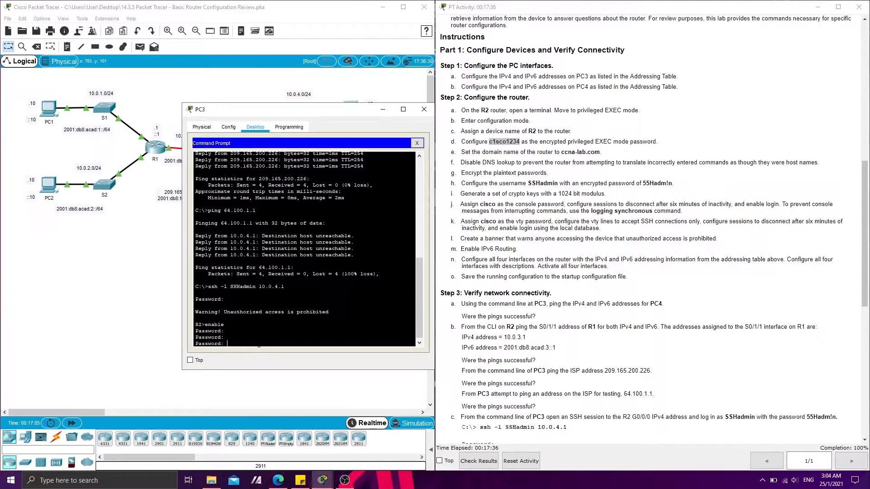
{"action": "left_click", "coordinate": [251, 358]}
{"action": "key", "text": "Return"}
{"action": "key", "text": "Return"}
Run show version on R2 in the SSH session and page through to the end of its output
{"action": "scroll", "coordinate": [474, 294], "scroll_direction": "down", "scroll_amount": 6}
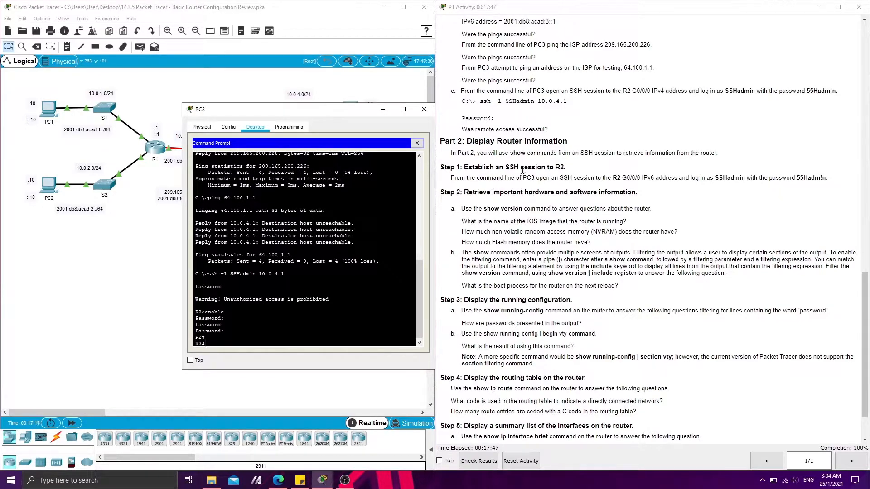
{"action": "left_click_drag", "start_coordinate": [510, 153], "coordinate": [530, 153]}
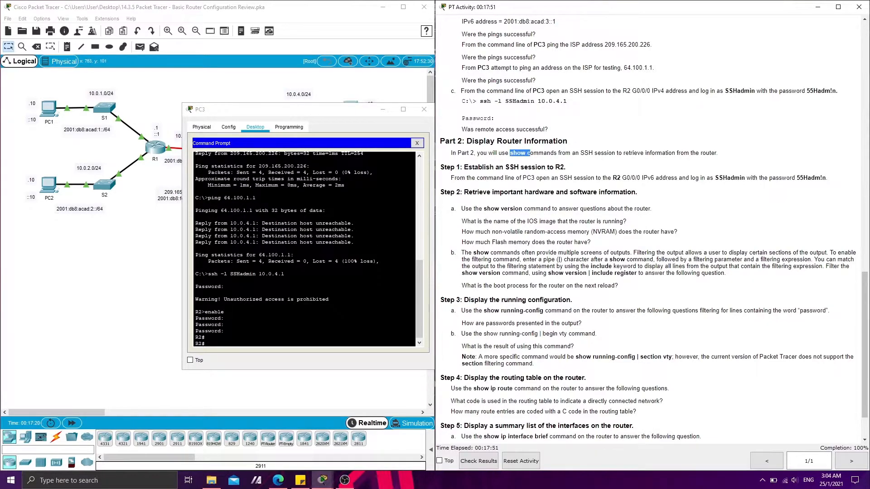
{"action": "left_click", "coordinate": [216, 345]}
{"action": "type", "text": "show version"}
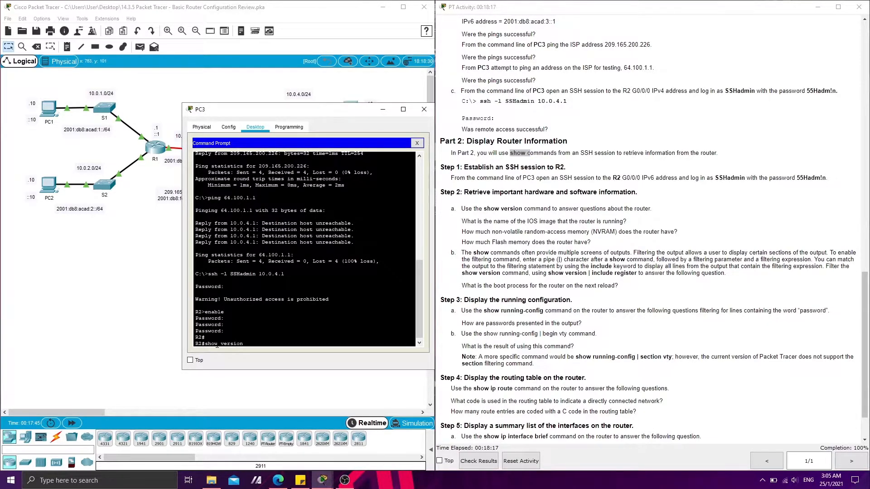
{"action": "key", "text": "Return"}
{"action": "key", "text": "space"}
{"action": "key", "text": "space"}
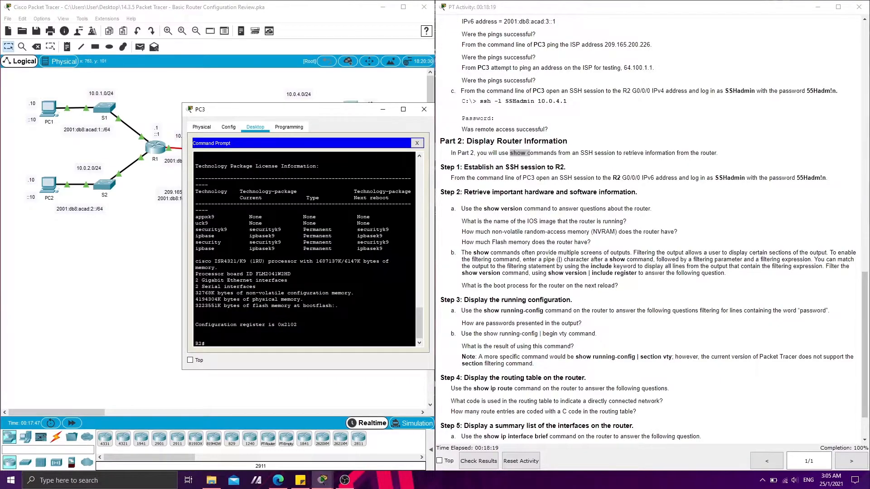
Enlarge the PC3 window and examine the show version output for the name of the IOS image R2 is running
{"action": "left_click_drag", "start_coordinate": [183, 104], "coordinate": [63, 62]}
{"action": "scroll", "coordinate": [247, 226], "scroll_direction": "up", "scroll_amount": 8}
{"action": "scroll", "coordinate": [247, 226], "scroll_direction": "up", "scroll_amount": 4}
{"action": "scroll", "coordinate": [247, 226], "scroll_direction": "down", "scroll_amount": 10}
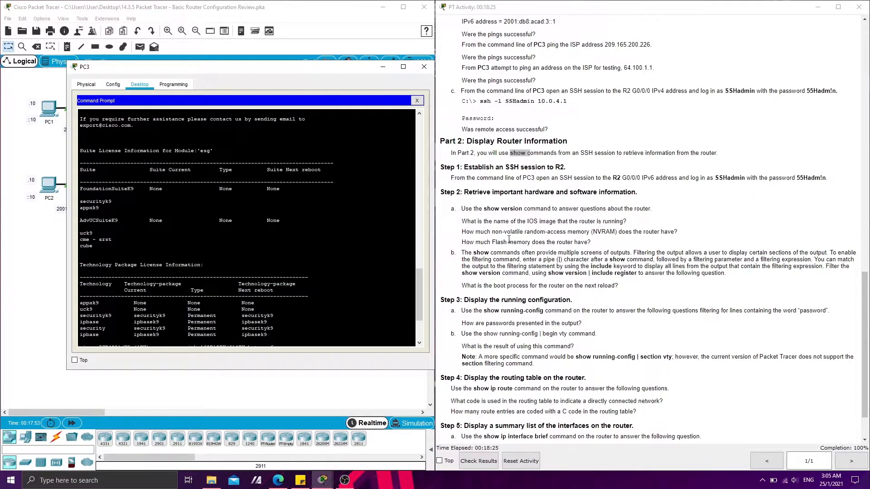
{"action": "scroll", "coordinate": [509, 239], "scroll_direction": "down", "scroll_amount": 2}
{"action": "left_click", "coordinate": [468, 154]}
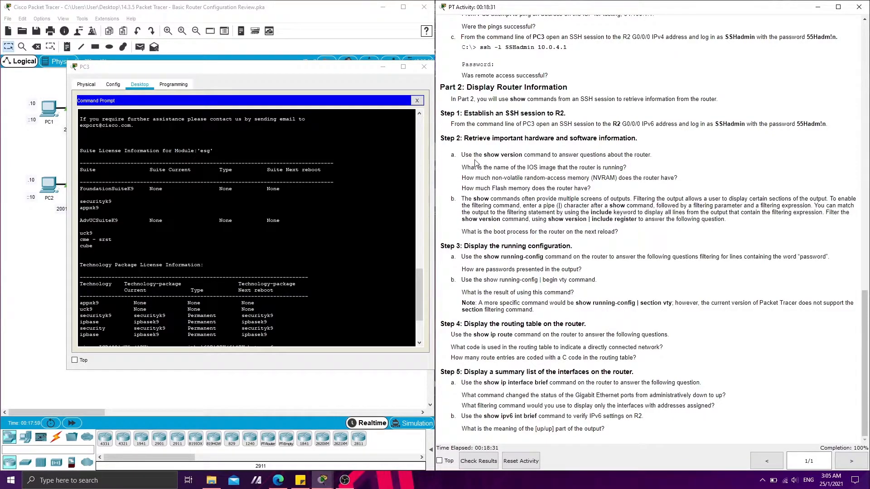
{"action": "scroll", "coordinate": [247, 228], "scroll_direction": "up", "scroll_amount": 20}
{"action": "scroll", "coordinate": [247, 228], "scroll_direction": "down", "scroll_amount": 8}
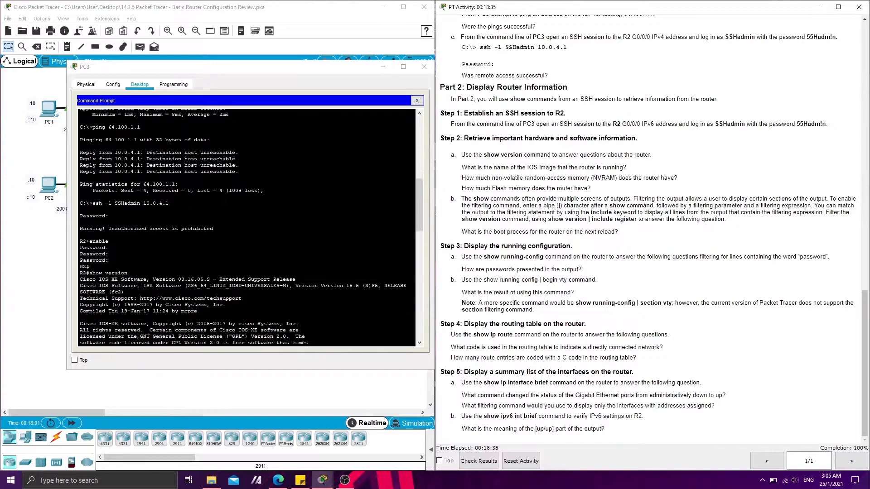
{"action": "scroll", "coordinate": [247, 228], "scroll_direction": "down", "scroll_amount": 3}
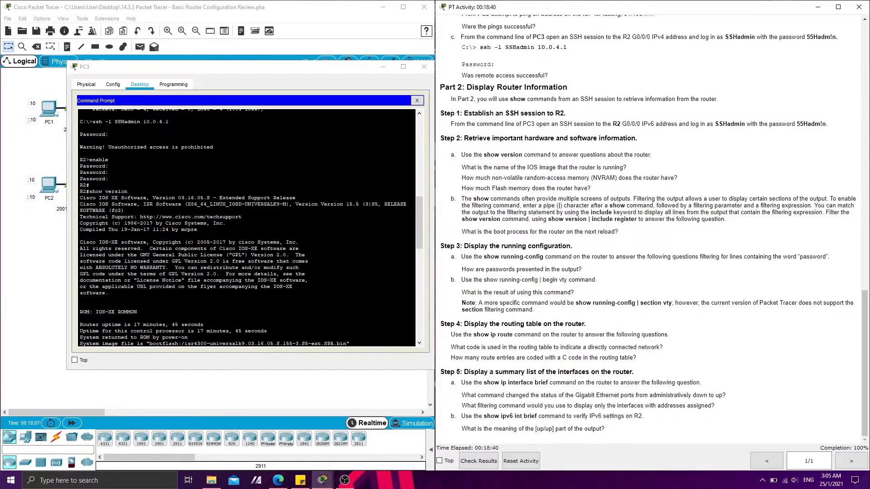
{"action": "left_click_drag", "start_coordinate": [128, 192], "coordinate": [96, 191]}
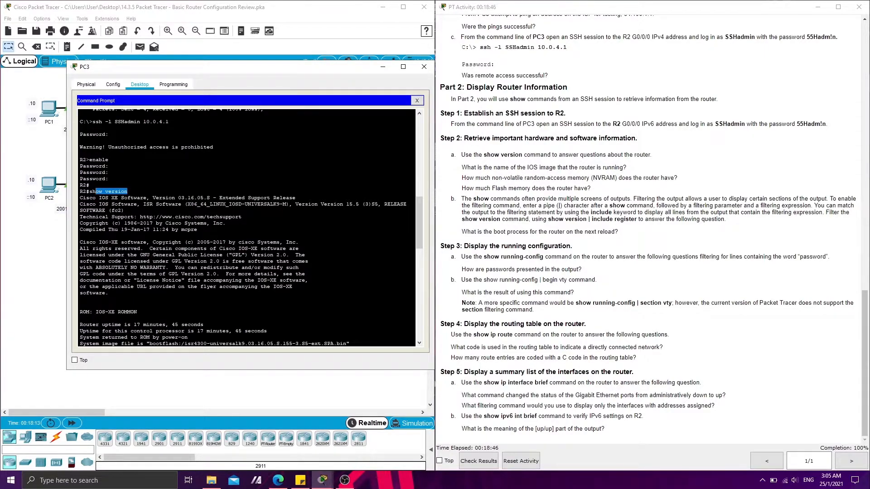
{"action": "scroll", "coordinate": [247, 227], "scroll_direction": "down", "scroll_amount": 10}
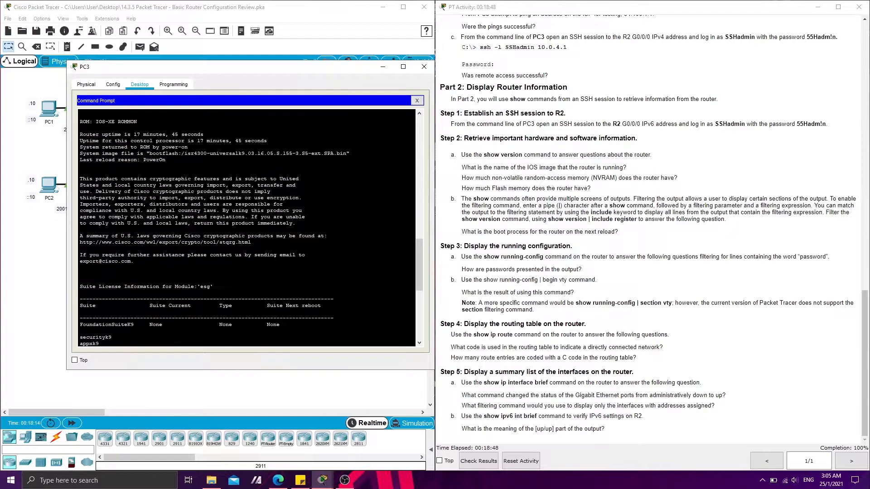
{"action": "left_click_drag", "start_coordinate": [147, 153], "coordinate": [347, 153]}
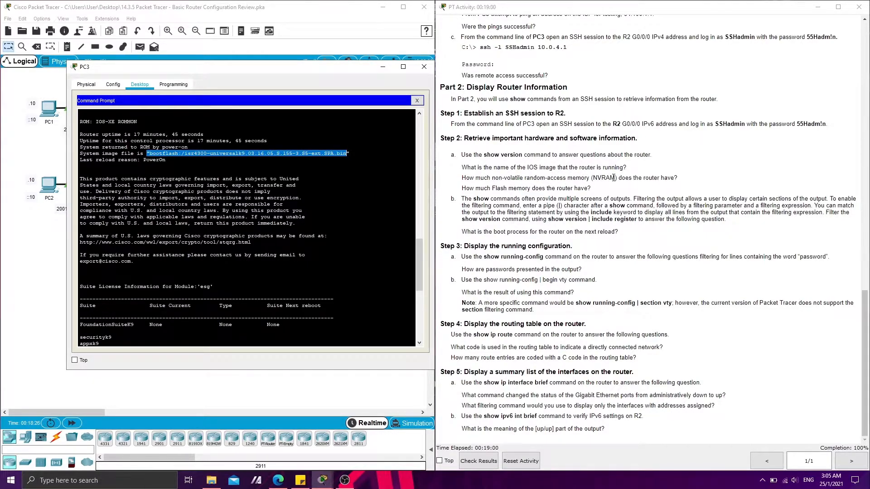
Examine the end of the show version output for R2's amounts of NVRAM and flash memory
{"action": "scroll", "coordinate": [247, 227], "scroll_direction": "down", "scroll_amount": 12}
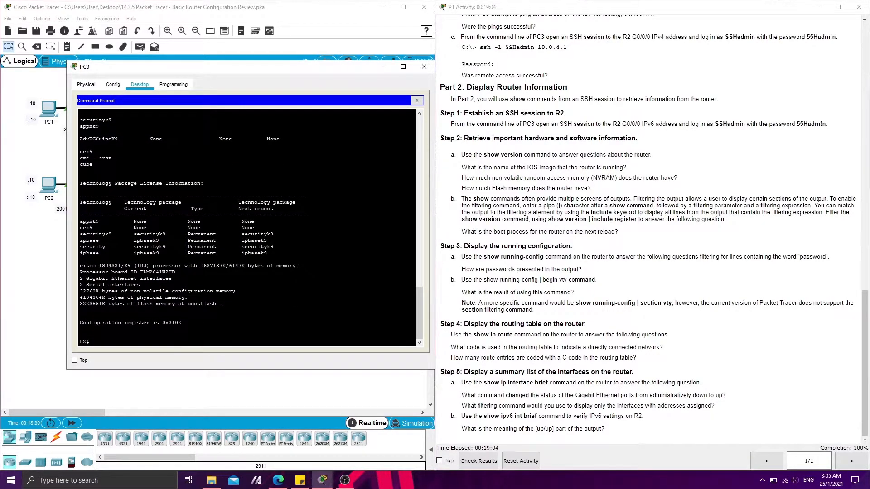
{"action": "left_click_drag", "start_coordinate": [124, 291], "coordinate": [80, 292]}
{"action": "left_click_drag", "start_coordinate": [495, 189], "coordinate": [570, 198]}
{"action": "left_click", "coordinate": [159, 297]}
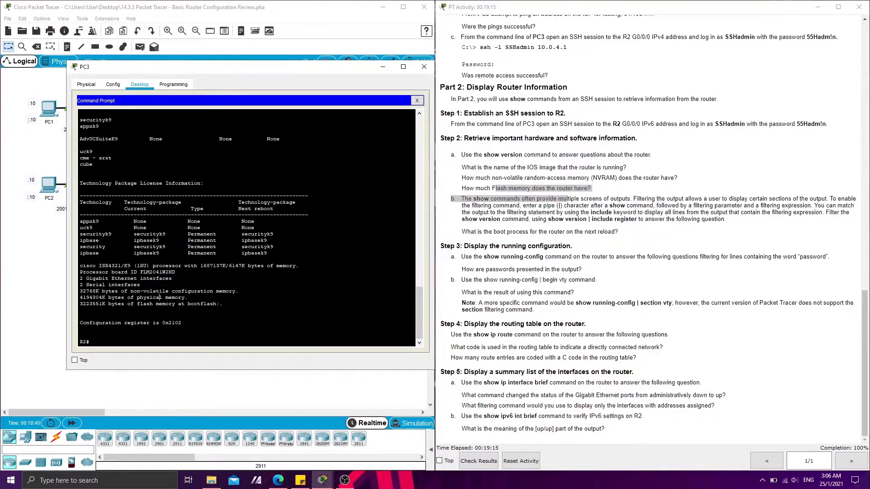
{"action": "left_click_drag", "start_coordinate": [124, 304], "coordinate": [79, 304]}
Read the instructions on filtering with show version | include register and bring up a fresh R2 prompt in the SSH session
{"action": "left_click", "coordinate": [517, 219]}
{"action": "left_click_drag", "start_coordinate": [458, 199], "coordinate": [632, 200]}
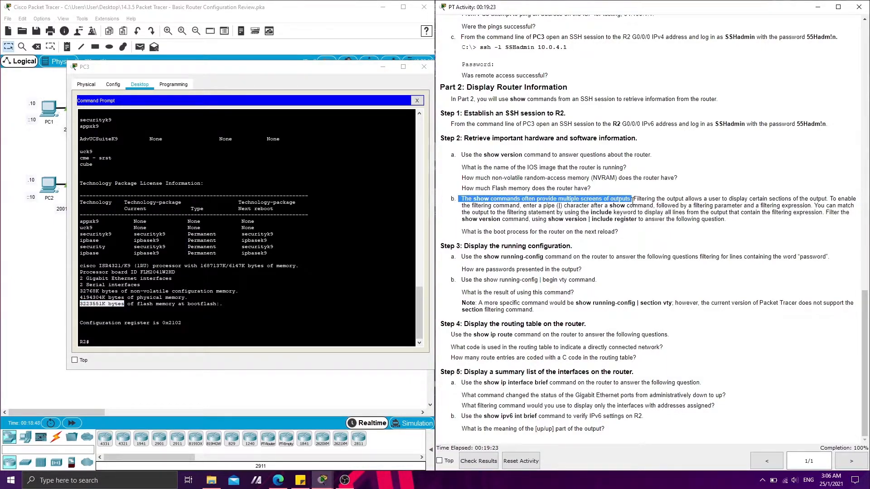
{"action": "left_click", "coordinate": [609, 221]}
{"action": "left_click_drag", "start_coordinate": [548, 219], "coordinate": [635, 222]}
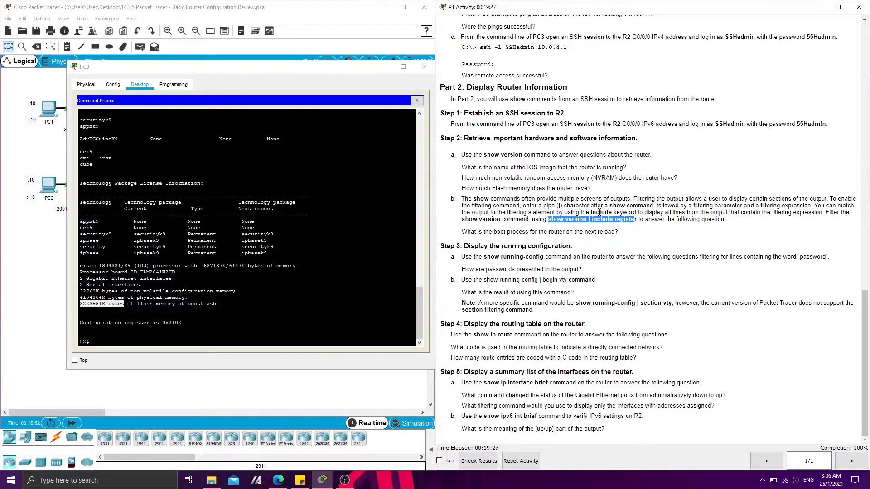
{"action": "left_click", "coordinate": [630, 225]}
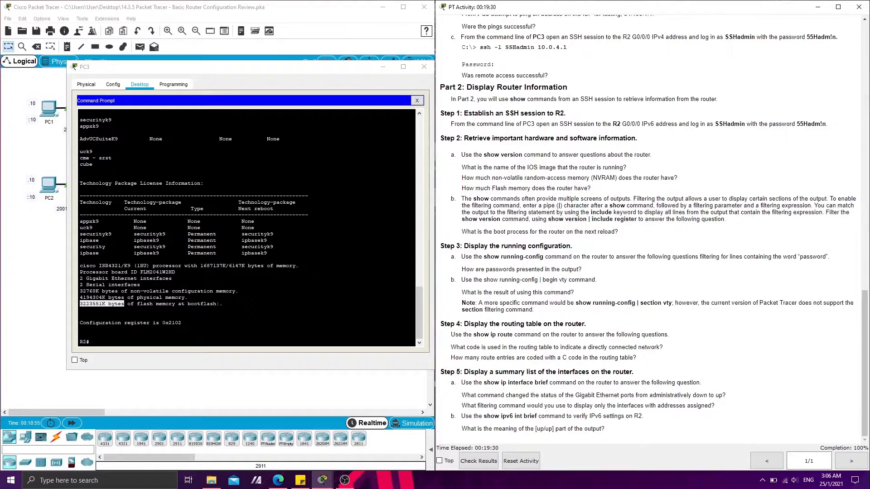
{"action": "left_click", "coordinate": [200, 320]}
{"action": "key", "text": "Return"}
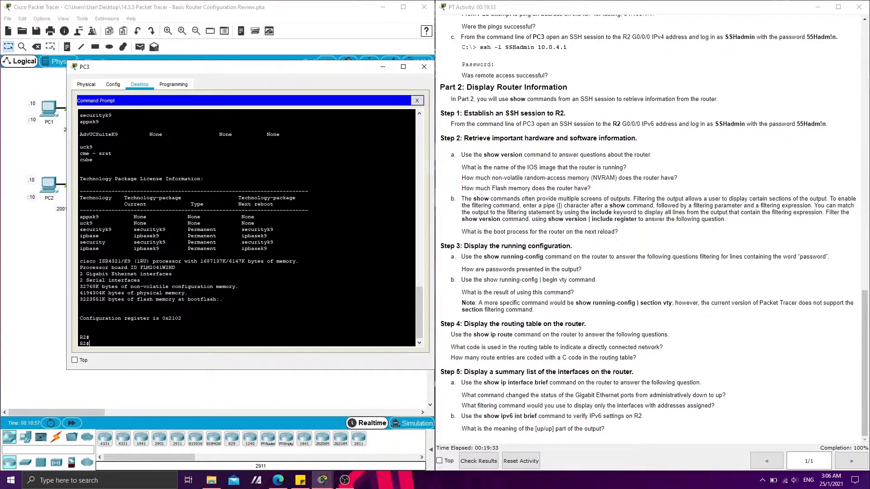
{"action": "left_click", "coordinate": [532, 243]}
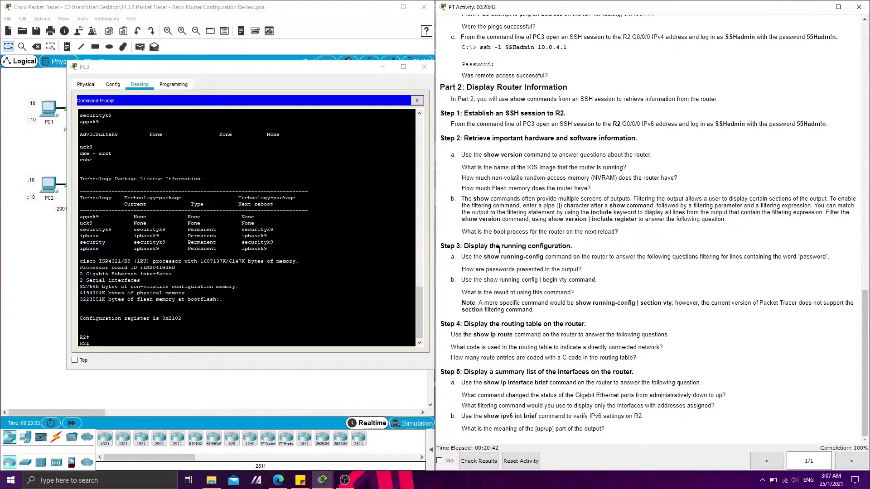
Run show running-config | include password on R2 and examine how the passwords are presented in the output
{"action": "left_click_drag", "start_coordinate": [465, 245], "coordinate": [569, 248]}
{"action": "left_click", "coordinate": [489, 268]}
{"action": "left_click_drag", "start_coordinate": [464, 259], "coordinate": [548, 265]}
{"action": "left_click", "coordinate": [595, 257]}
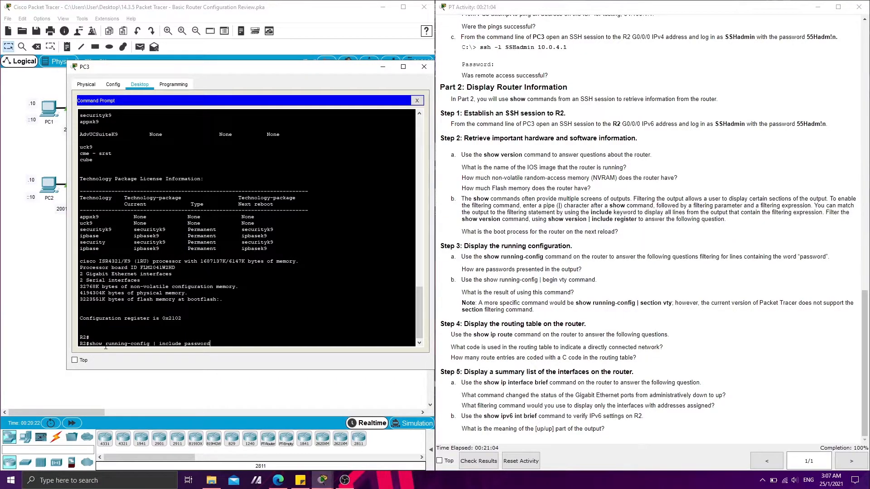
{"action": "key", "text": "Return"}
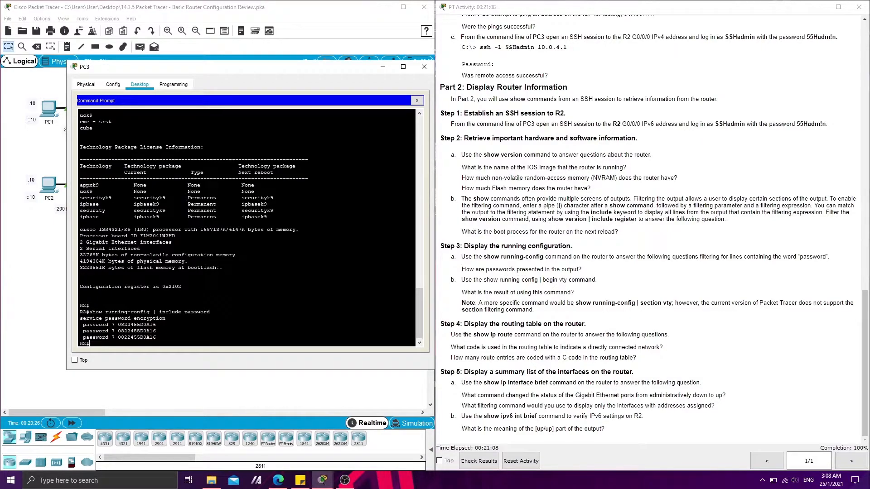
{"action": "left_click_drag", "start_coordinate": [157, 337], "coordinate": [166, 318]}
Run show running-config | begin vty on R2 in the SSH session
{"action": "key", "text": "Return"}
{"action": "left_click_drag", "start_coordinate": [498, 279], "coordinate": [550, 280]}
{"action": "left_click", "coordinate": [167, 345]}
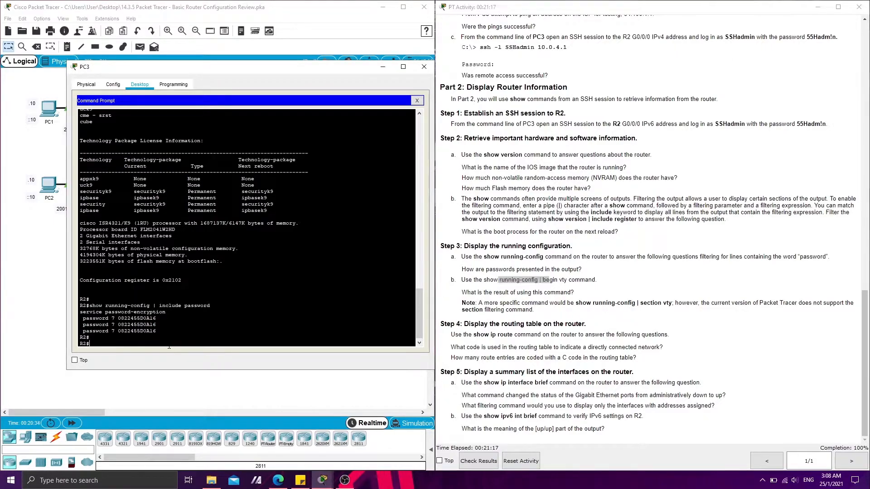
{"action": "type", "text": "show"}
{"action": "key", "text": "ctrl+v"}
{"action": "type", "text": "gin vty"}
{"action": "key", "text": "Return"}
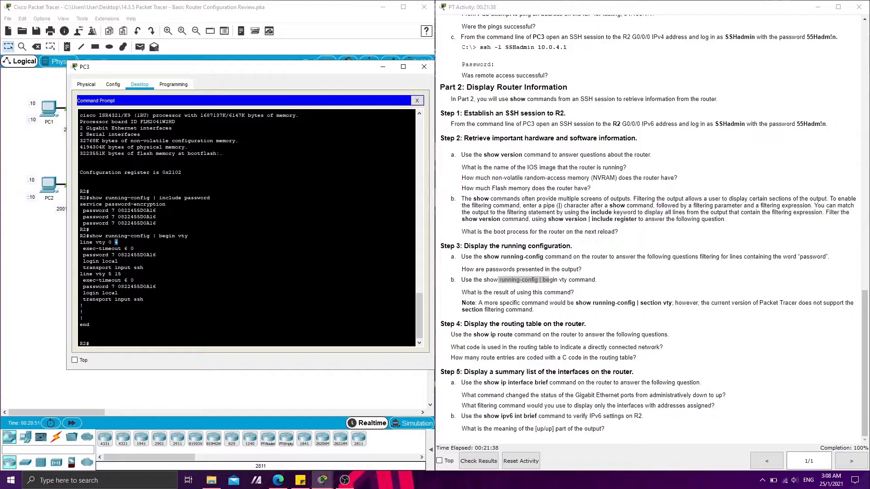
Examine the vty line entries in the output and read the note on the section vty filter
{"action": "left_click_drag", "start_coordinate": [117, 242], "coordinate": [83, 242]}
{"action": "left_click_drag", "start_coordinate": [122, 274], "coordinate": [80, 270]}
{"action": "left_click", "coordinate": [81, 271]}
{"action": "left_click_drag", "start_coordinate": [579, 305], "coordinate": [665, 306]}
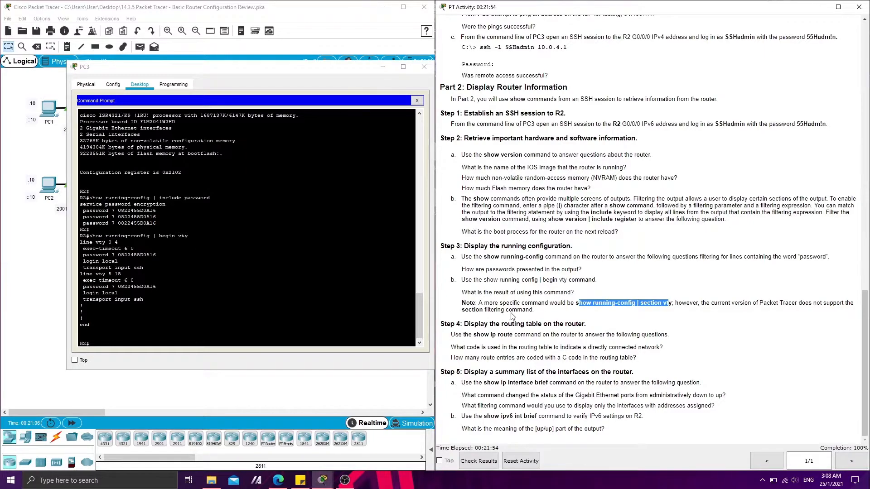
{"action": "left_click", "coordinate": [531, 327]}
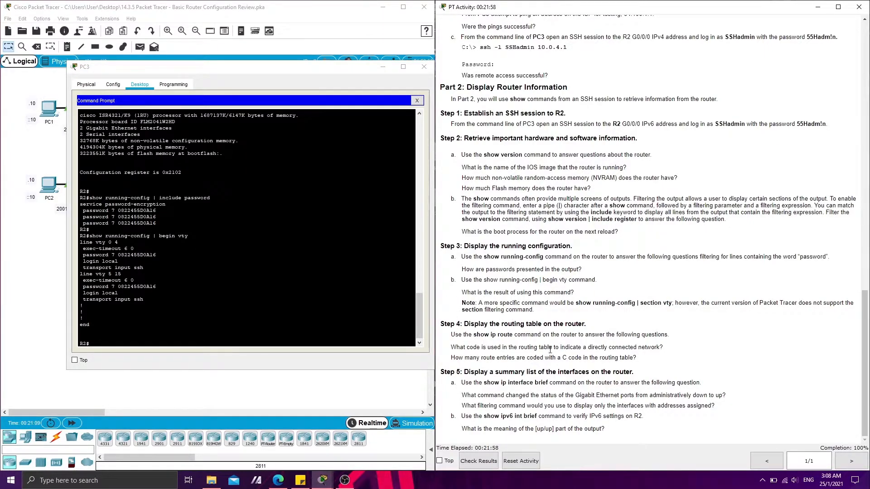
Run show ip route on R2 to display its routing table
{"action": "left_click", "coordinate": [121, 346]}
{"action": "type", "text": "show ip"}
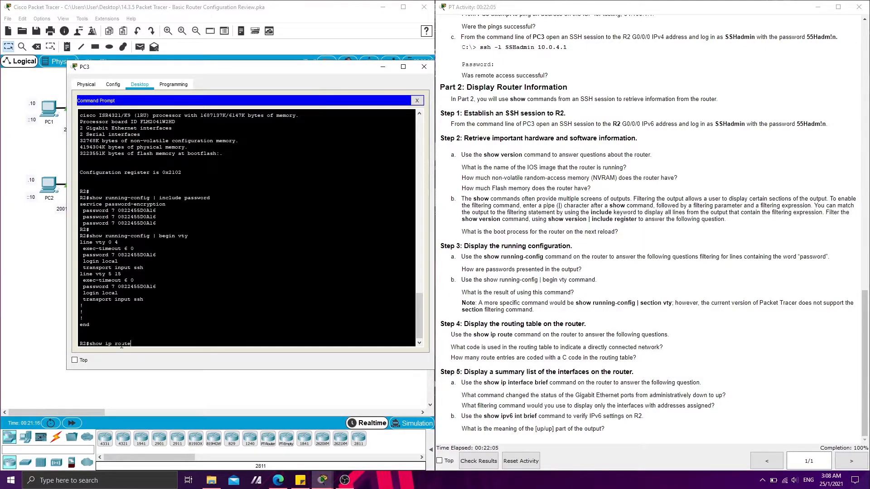
{"action": "type", "text": " route"}
{"action": "key", "text": "Return"}
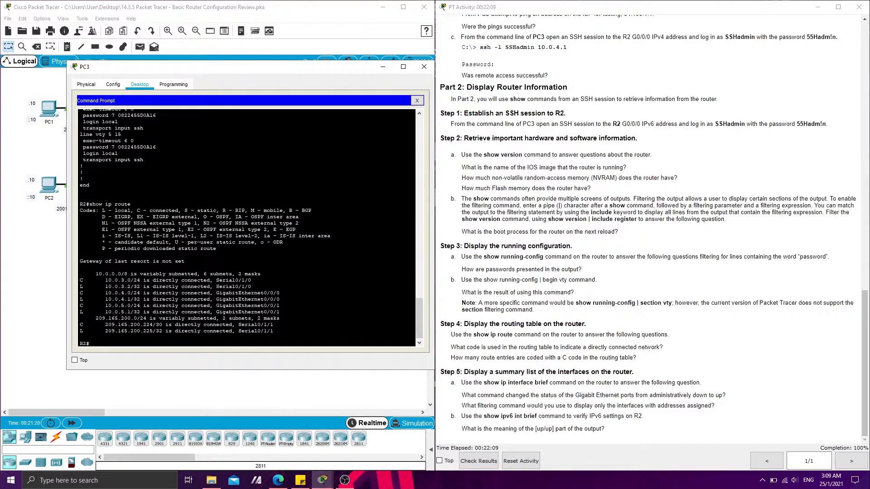
Examine the routing table for the directly connected networks and the entries coded with C
{"action": "left_click_drag", "start_coordinate": [104, 280], "coordinate": [258, 312]}
{"action": "left_click", "coordinate": [216, 306]}
{"action": "left_click_drag", "start_coordinate": [80, 280], "coordinate": [84, 305]}
{"action": "double_click", "coordinate": [564, 358]}
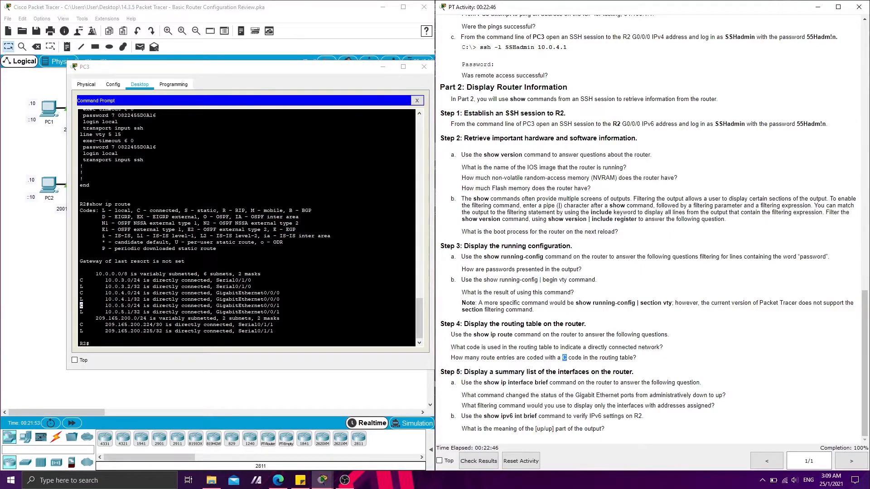
Run show ip interface brief on R2 to summarize its IPv4 interfaces
{"action": "left_click", "coordinate": [493, 359]}
{"action": "left_click_drag", "start_coordinate": [486, 384], "coordinate": [546, 385]}
{"action": "left_click", "coordinate": [395, 364]}
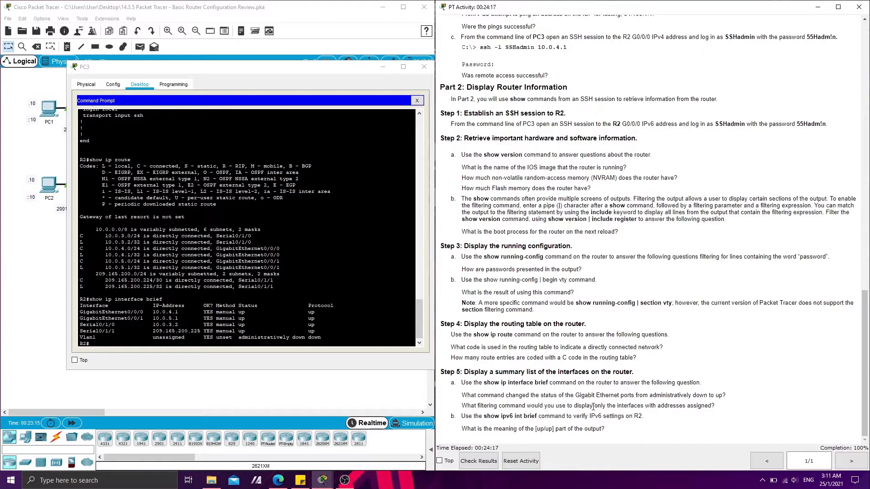
Run show ipv6 int brief on R2 to verify its IPv6 interface settings
{"action": "left_click_drag", "start_coordinate": [682, 406], "coordinate": [711, 407]}
{"action": "left_click", "coordinate": [624, 415]}
{"action": "left_click_drag", "start_coordinate": [484, 416], "coordinate": [526, 416]}
{"action": "left_click", "coordinate": [313, 336]}
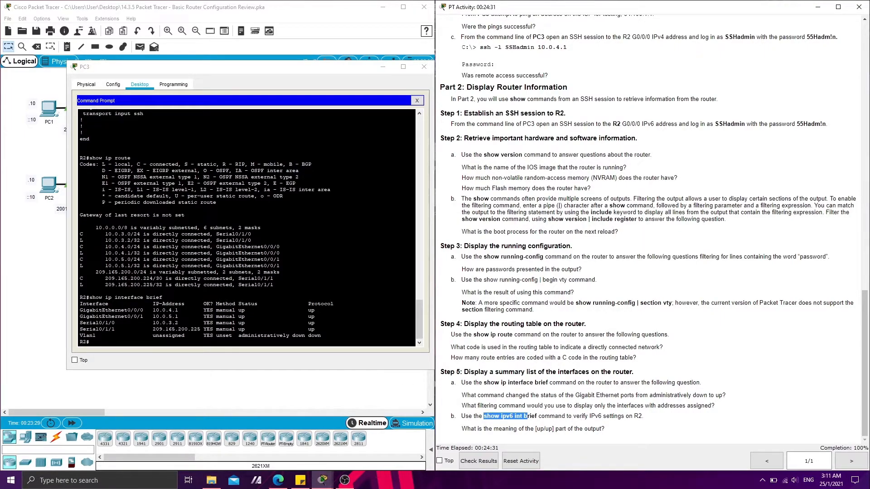
{"action": "left_click", "coordinate": [313, 337]}
{"action": "key", "text": "Return"}
{"action": "type", "text": "show ipv6 int brief"}
{"action": "key", "text": "Return"}
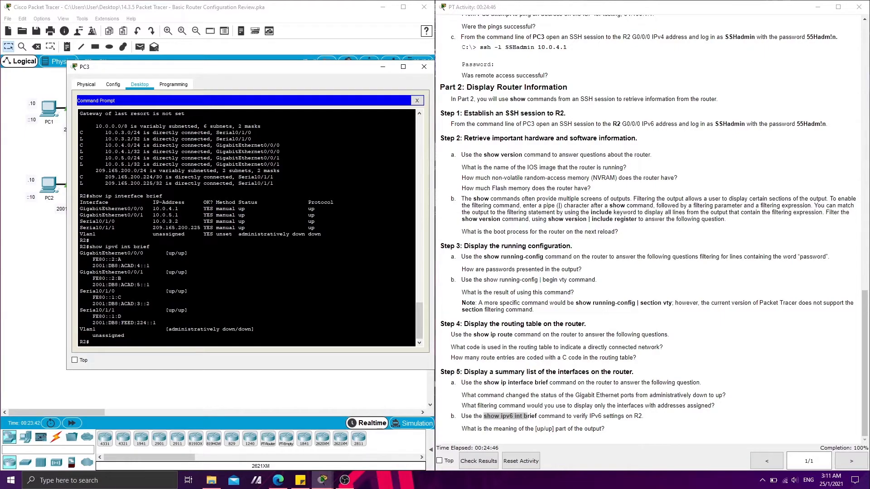
Examine the [up/up] status of the interfaces in the IPv6 output to answer the question about its meaning
{"action": "left_click", "coordinate": [538, 428]}
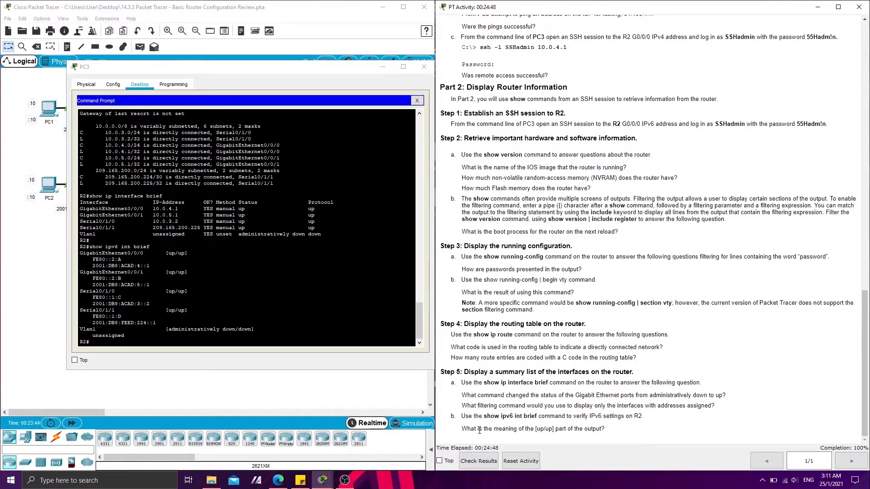
{"action": "left_click_drag", "start_coordinate": [530, 429], "coordinate": [553, 428]}
{"action": "left_click_drag", "start_coordinate": [165, 253], "coordinate": [175, 253]}
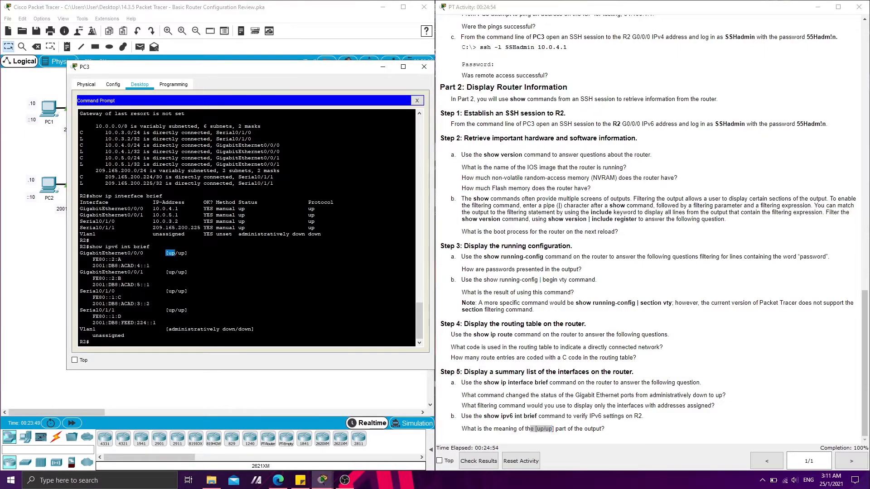
{"action": "left_click", "coordinate": [175, 253]}
{"action": "double_click", "coordinate": [171, 253]}
{"action": "double_click", "coordinate": [180, 253]}
{"action": "left_click", "coordinate": [121, 298]}
Review the activity instructions, check the activity results, and maximize the main window to show them
{"action": "scroll", "coordinate": [525, 346], "scroll_direction": "up", "scroll_amount": 6}
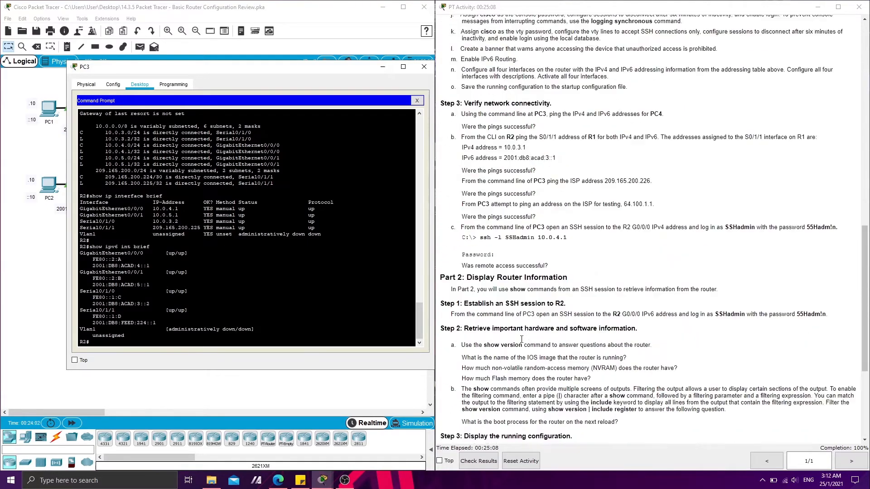
{"action": "scroll", "coordinate": [594, 313], "scroll_direction": "up", "scroll_amount": 8}
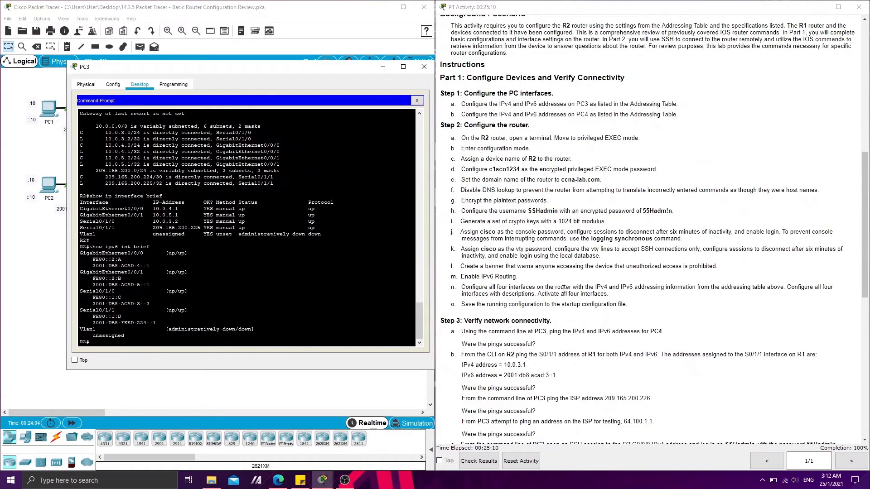
{"action": "scroll", "coordinate": [552, 246], "scroll_direction": "down", "scroll_amount": 10}
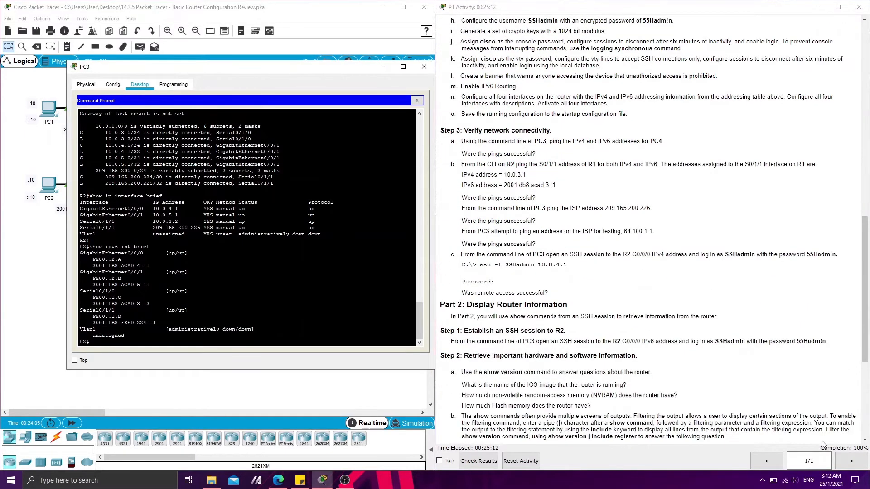
{"action": "scroll", "coordinate": [477, 354], "scroll_direction": "down", "scroll_amount": 3}
{"action": "left_click", "coordinate": [478, 461]}
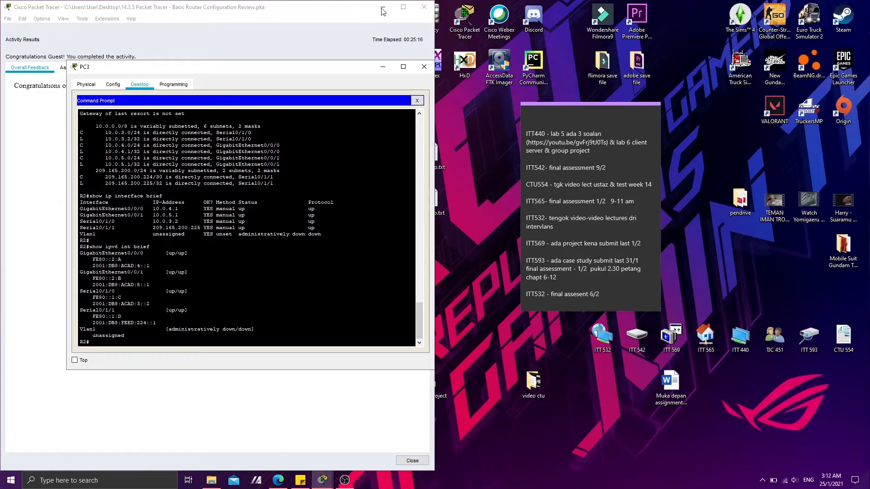
{"action": "left_click", "coordinate": [403, 7]}
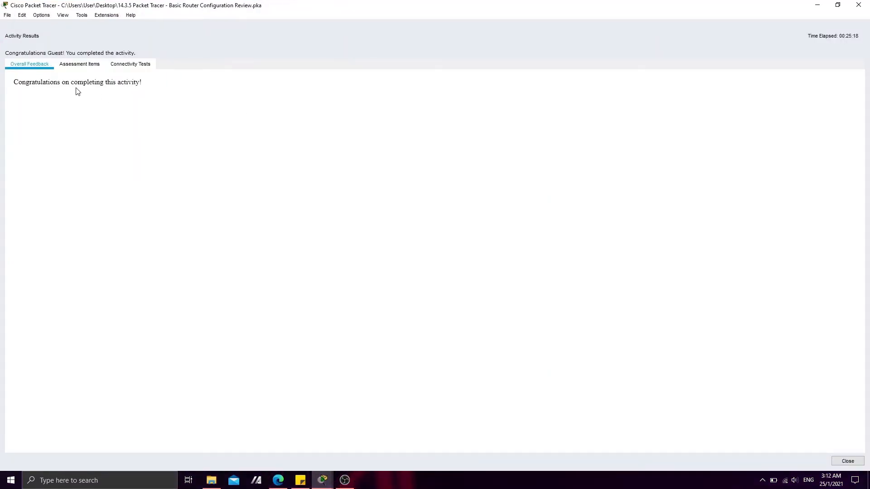
Read the overall feedback and review the list of assessment items in the activity results
{"action": "left_click_drag", "start_coordinate": [147, 84], "coordinate": [77, 73]}
{"action": "left_click", "coordinate": [79, 64]}
{"action": "scroll", "coordinate": [385, 204], "scroll_direction": "down", "scroll_amount": 3}
{"action": "scroll", "coordinate": [356, 246], "scroll_direction": "up", "scroll_amount": 3}
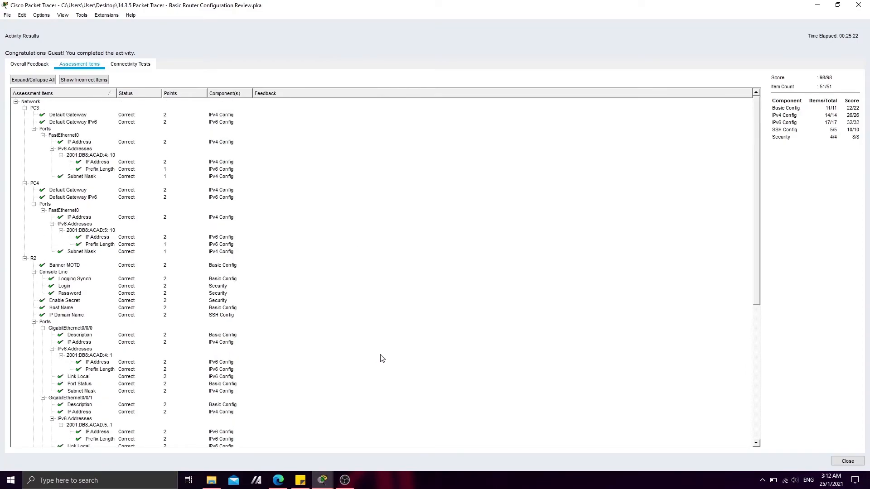